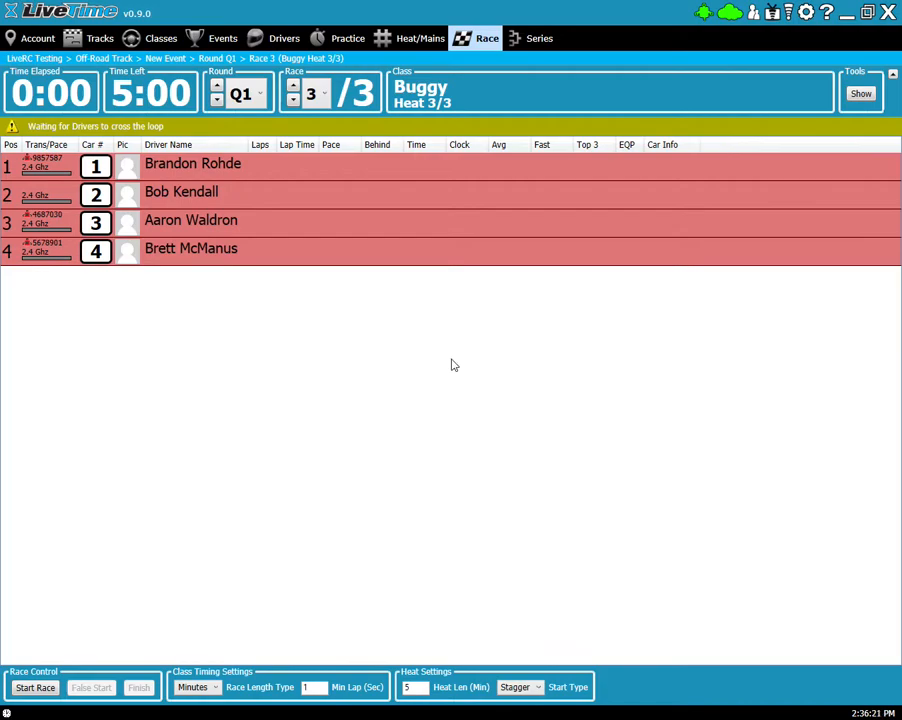
- Set event advancement to Detailed Time Tables and view Q1's three Buggy heats
click(6, 713)
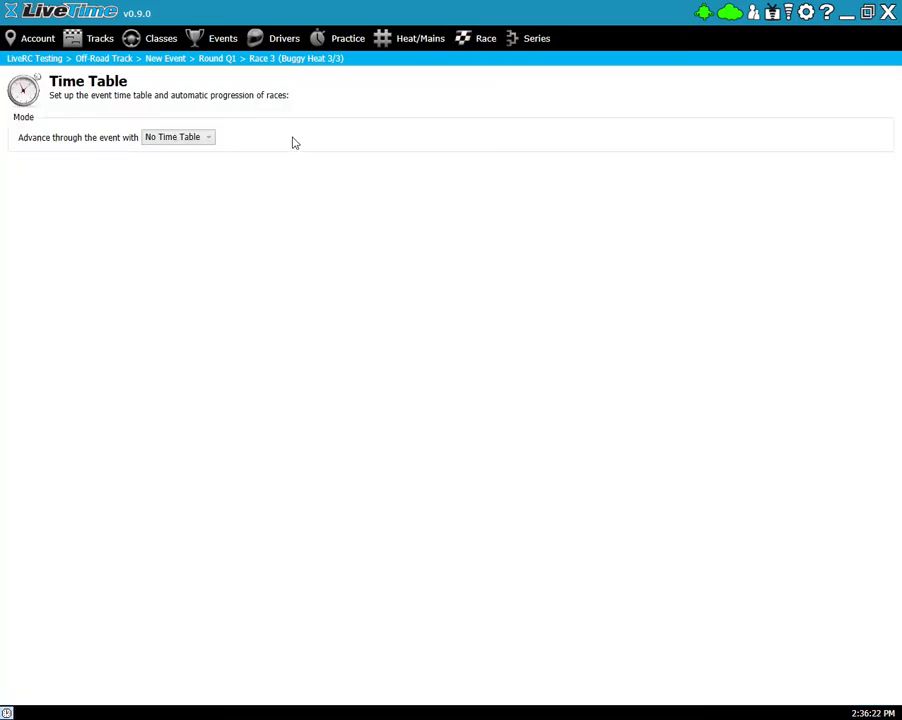
click(198, 142)
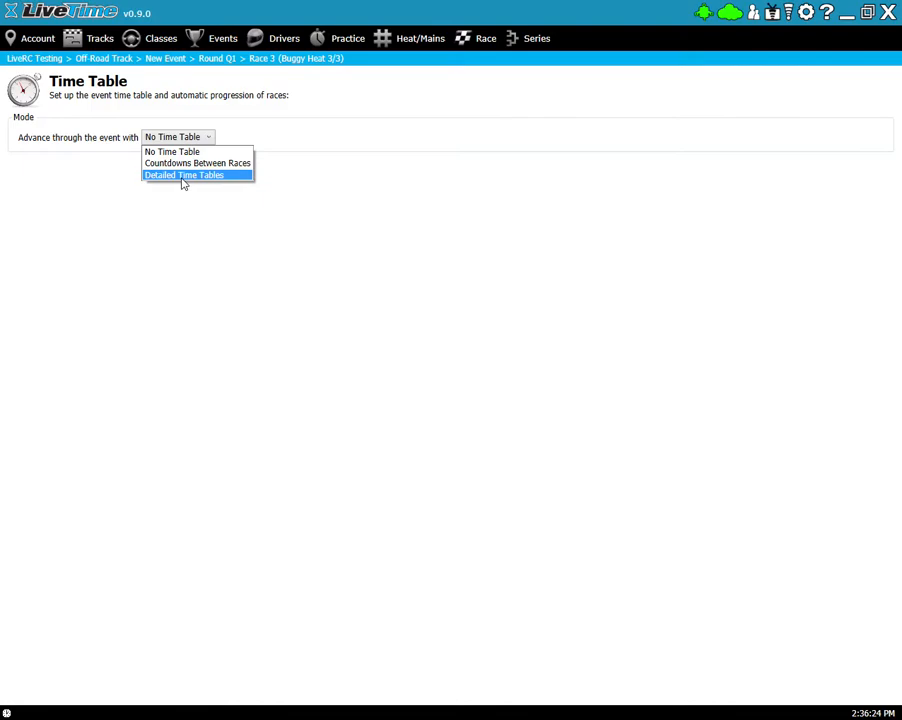
click(168, 177)
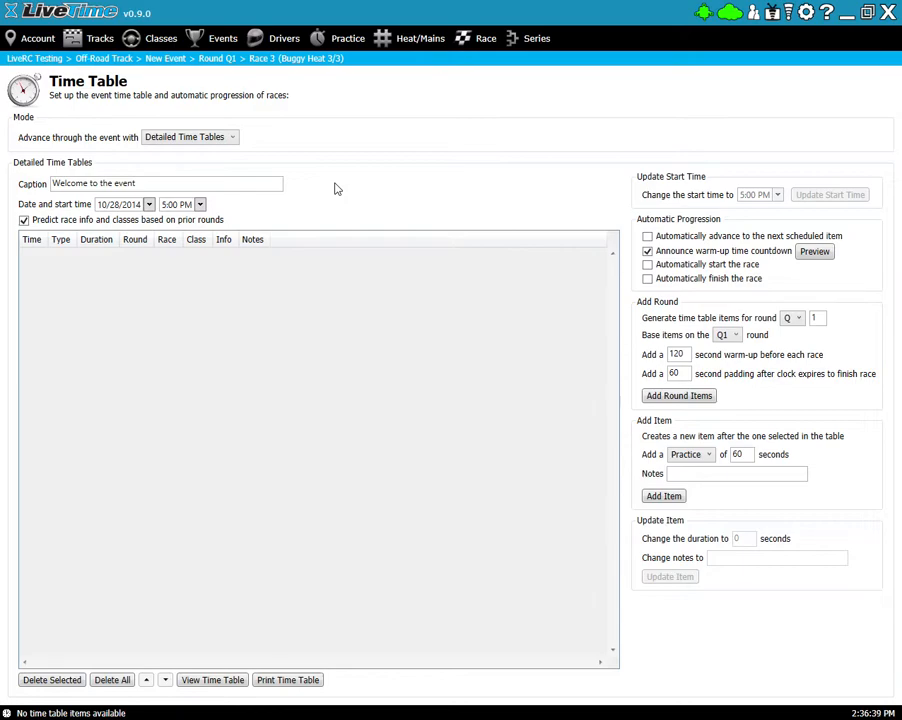
click(420, 38)
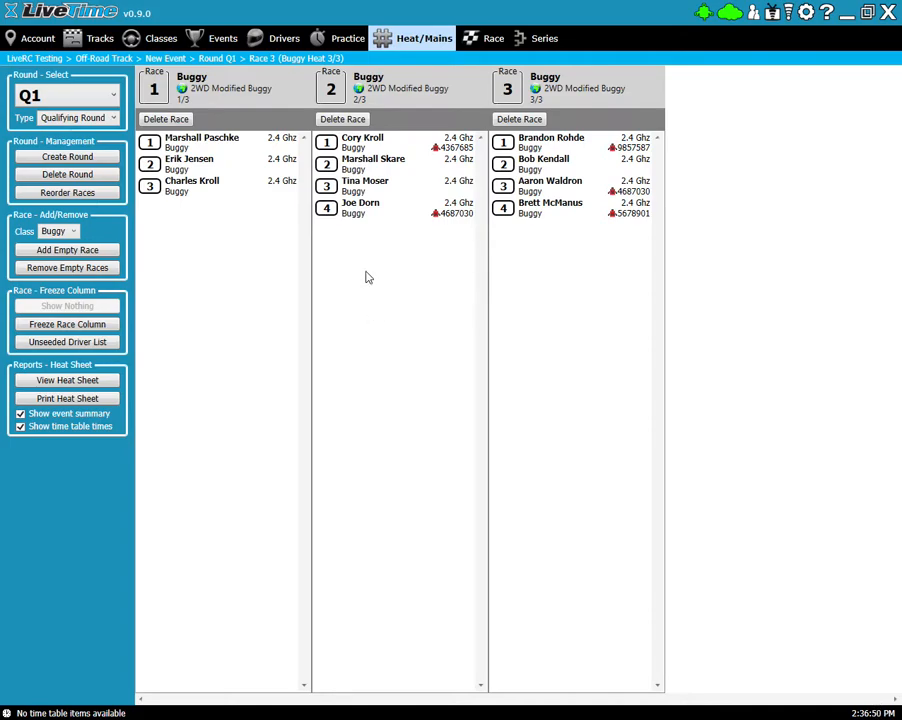
- Check the Buggy class settings and the Q1 heats of 3, 4 and 4 drivers, then reopen the Time Table page
click(212, 38)
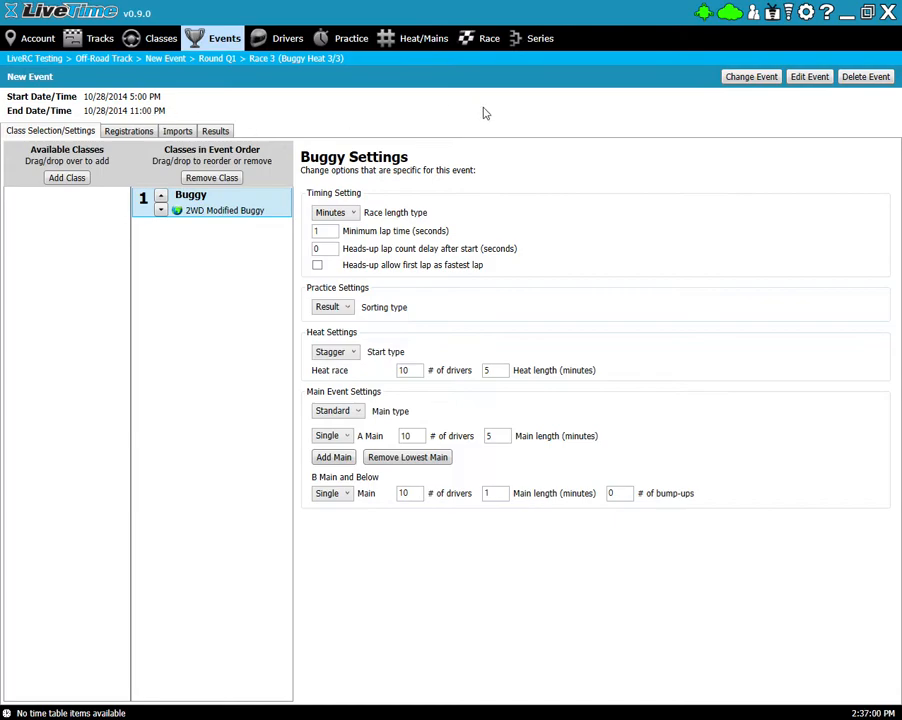
click(414, 44)
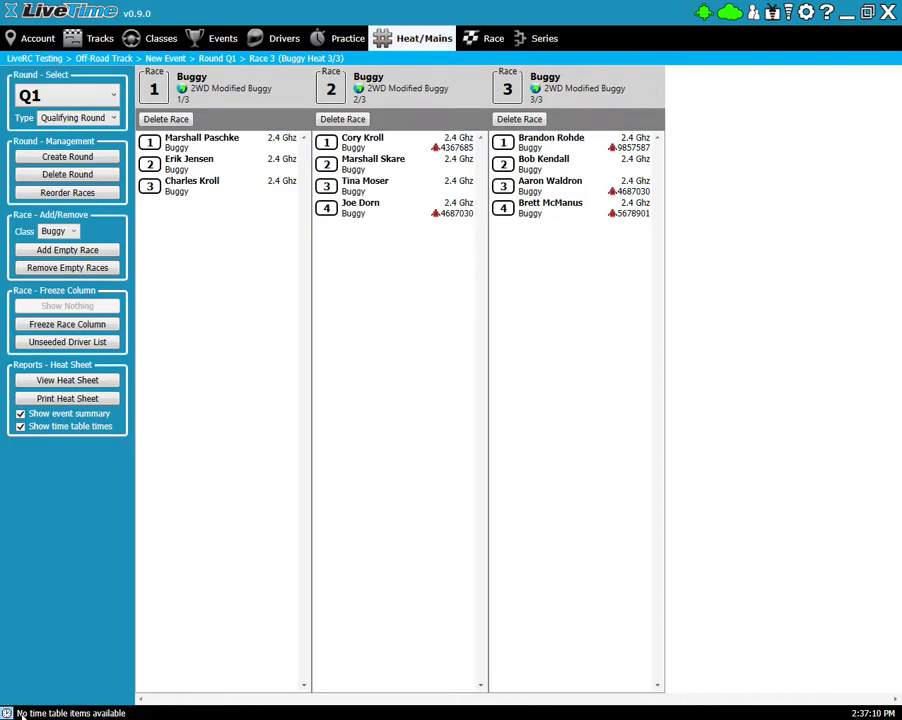
click(8, 713)
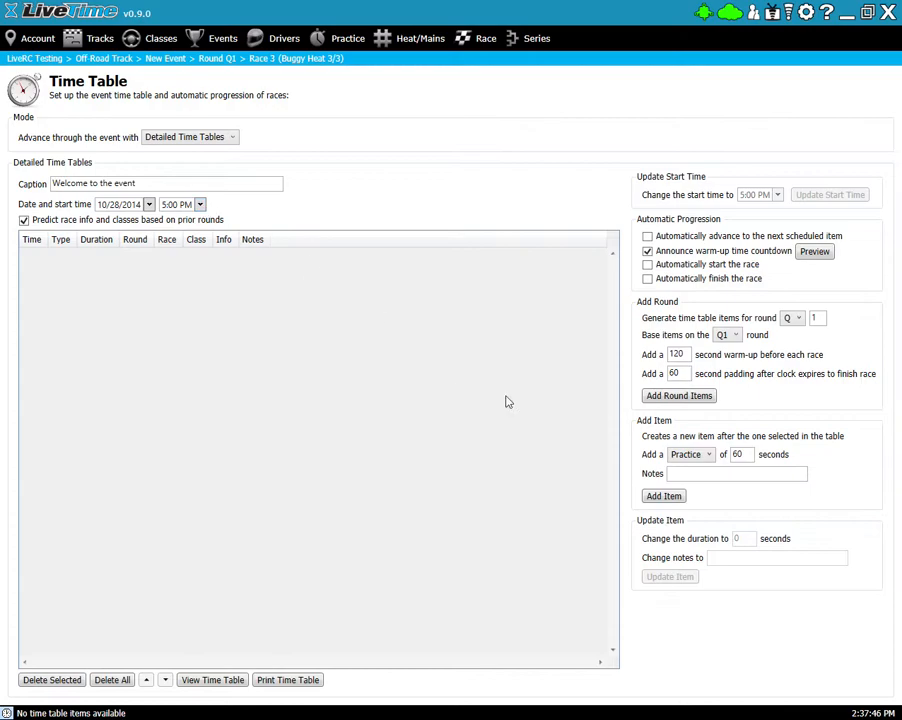
- Add a 600-second Practice item with the note '5 at a time'
click(737, 454)
click(693, 459)
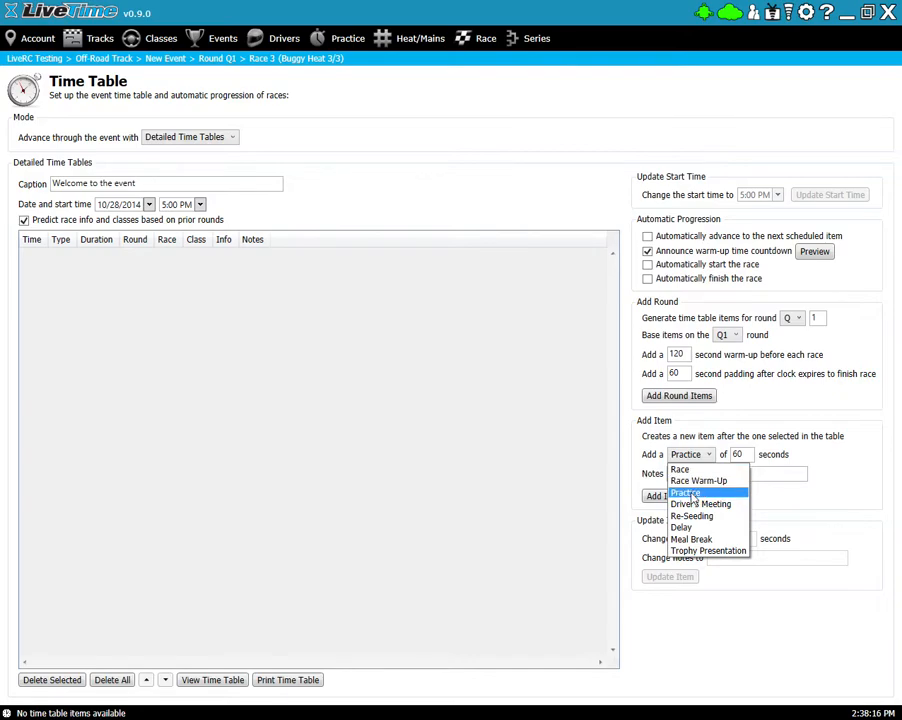
click(695, 493)
double_click(746, 456)
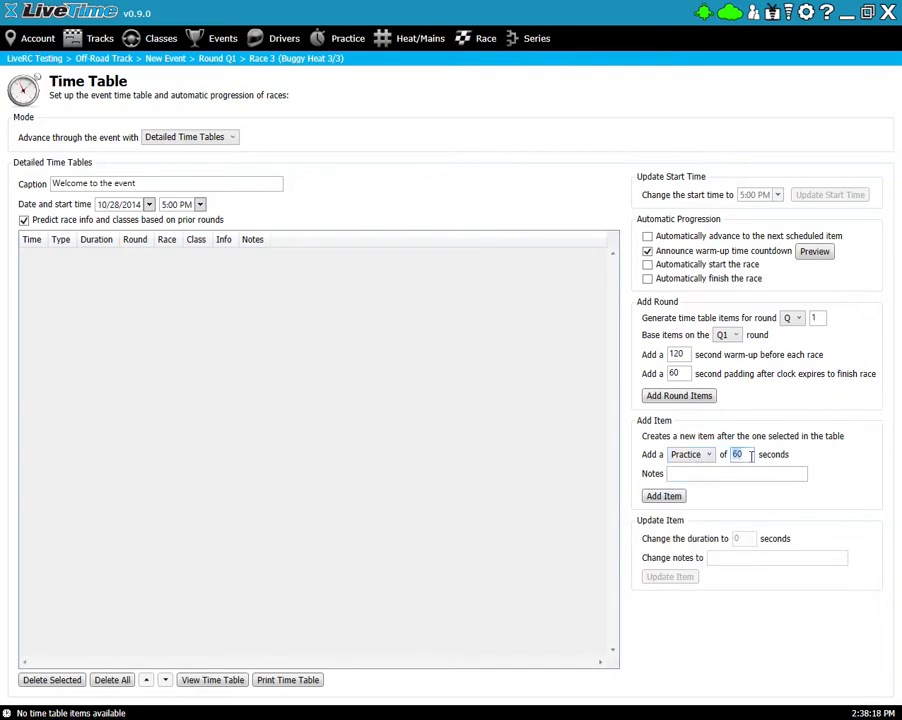
text(600)
click(762, 471)
text(5 at a time)
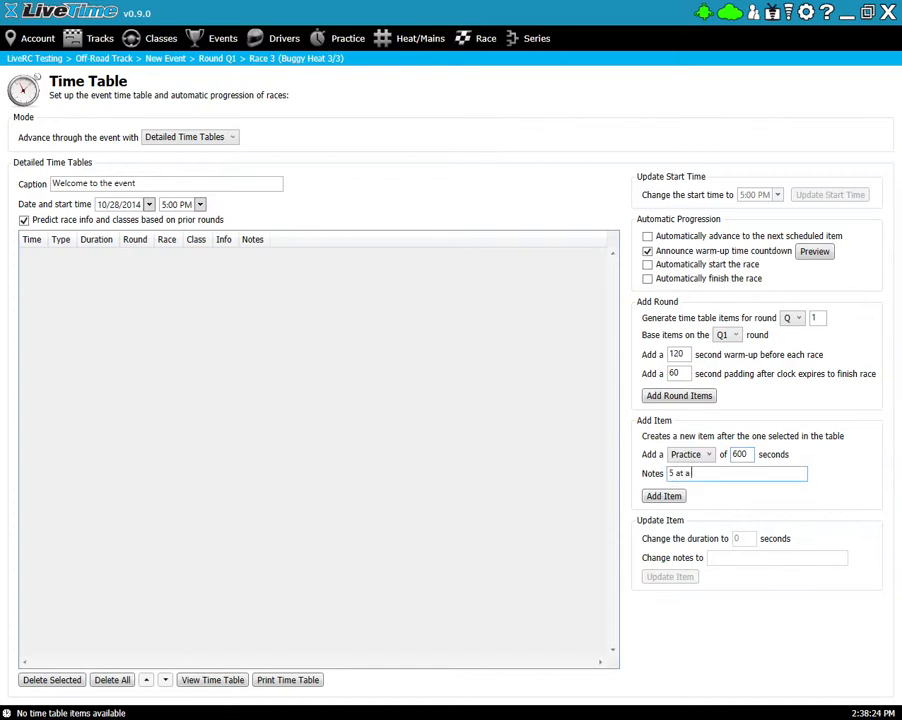
click(680, 497)
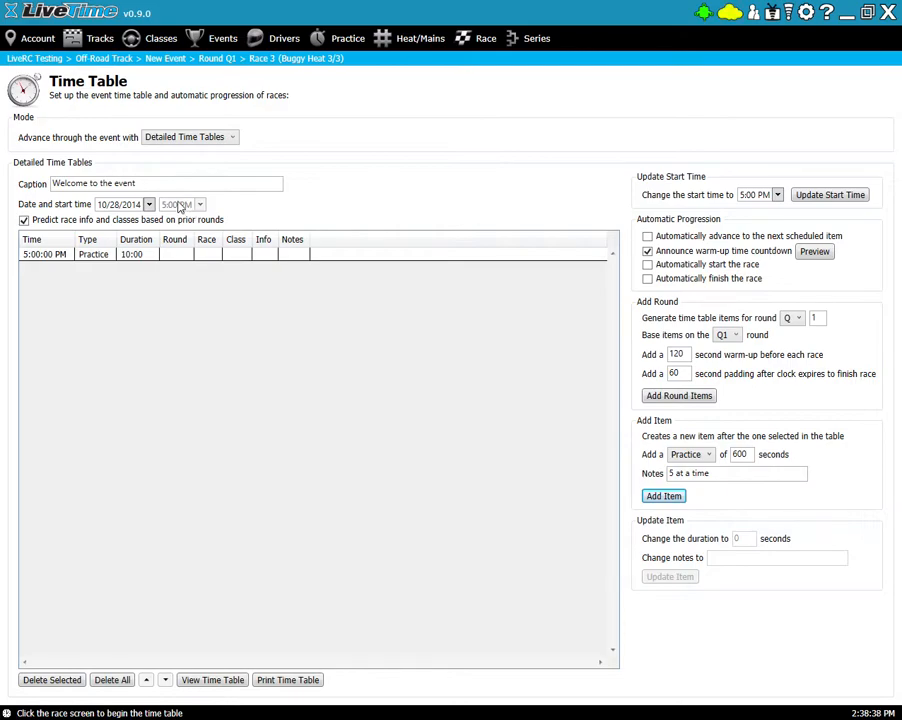
click(778, 196)
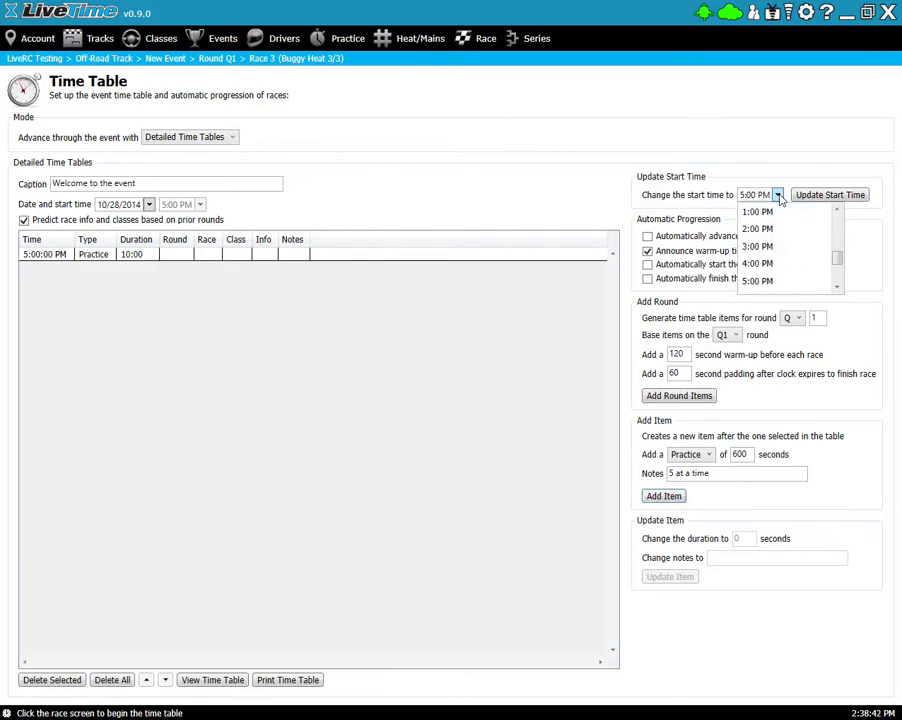
click(838, 287)
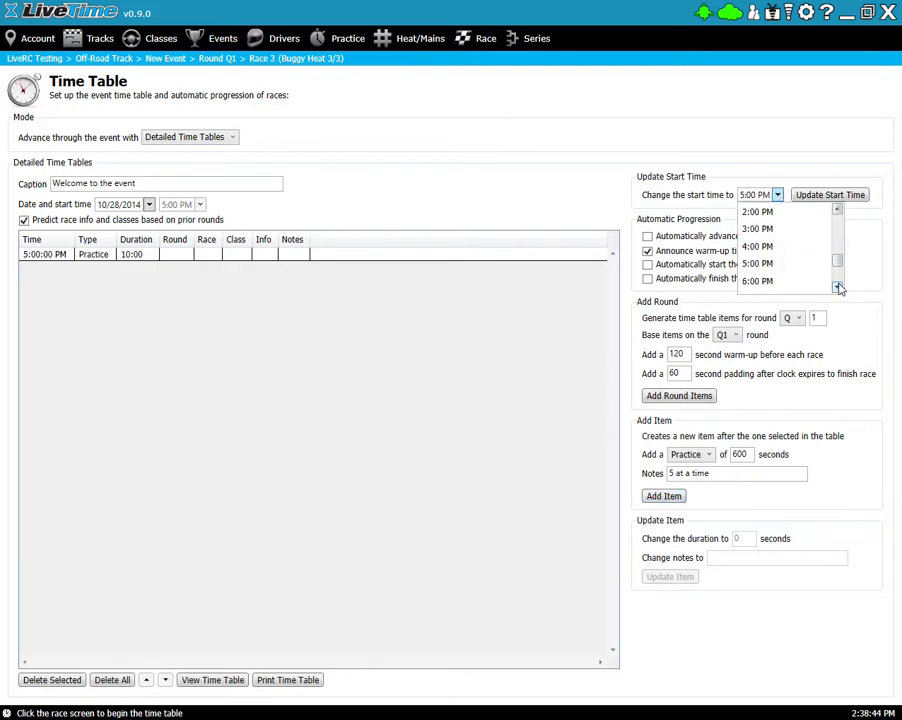
click(772, 283)
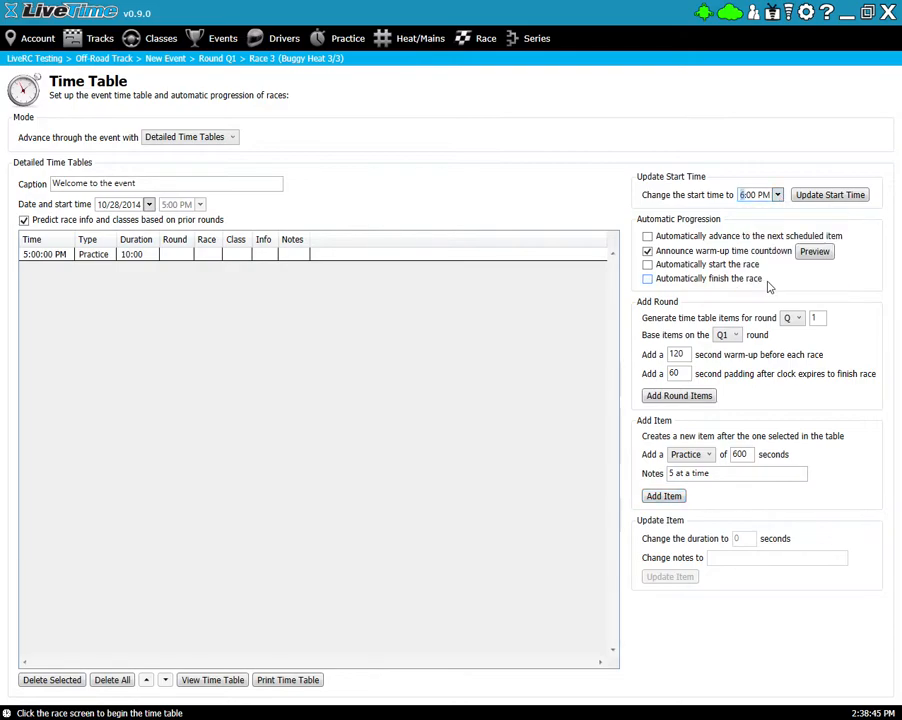
click(778, 196)
click(766, 264)
click(119, 256)
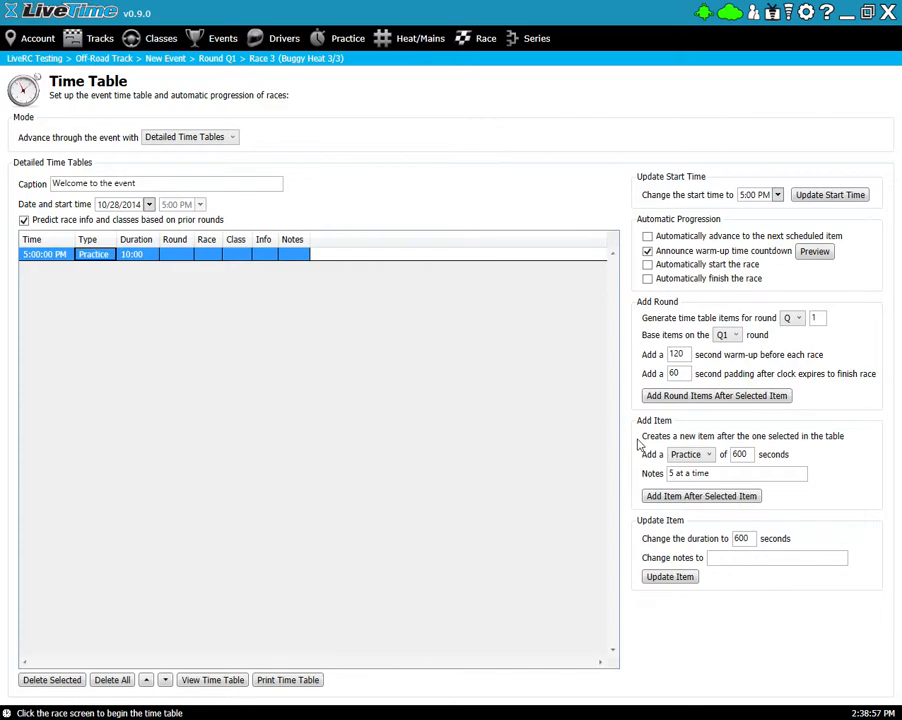
- Insert a 10-minute Driver's Meeting with empty notes after Practice, starting 5:10 PM
click(692, 455)
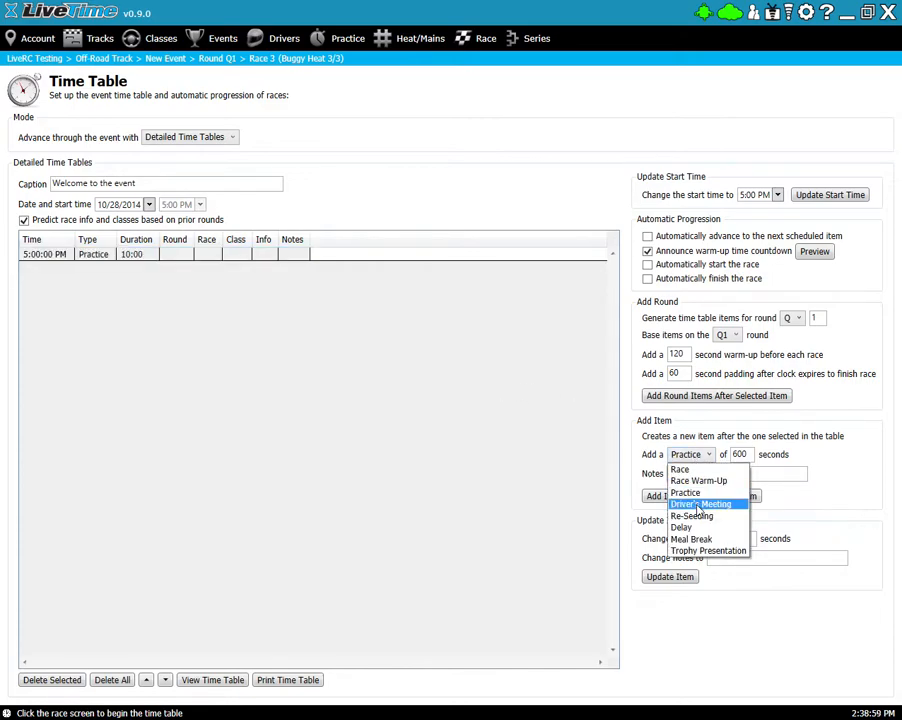
click(698, 504)
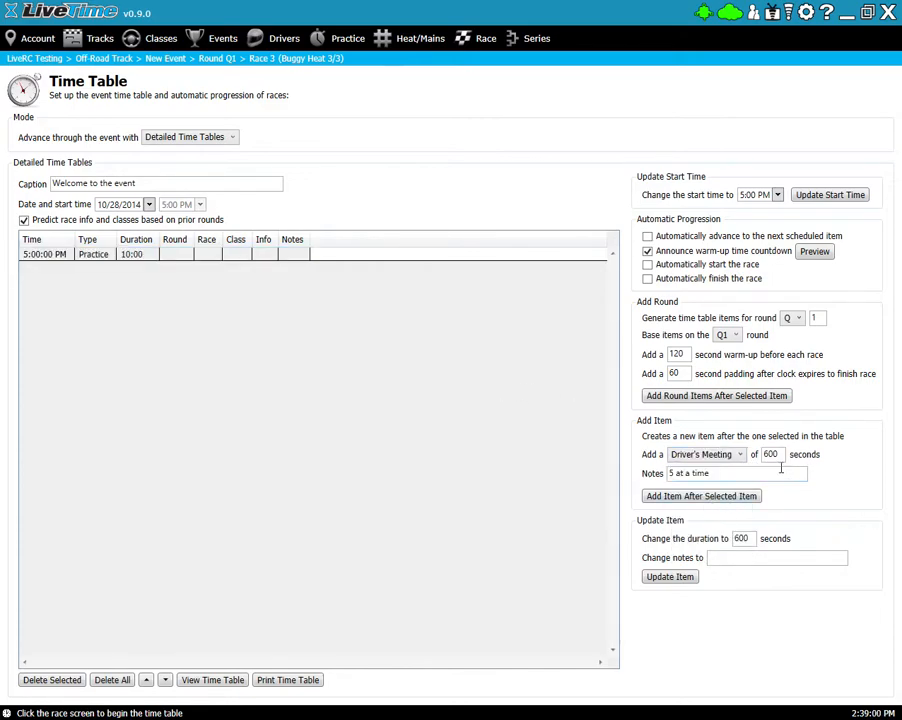
drag(731, 478, 620, 477)
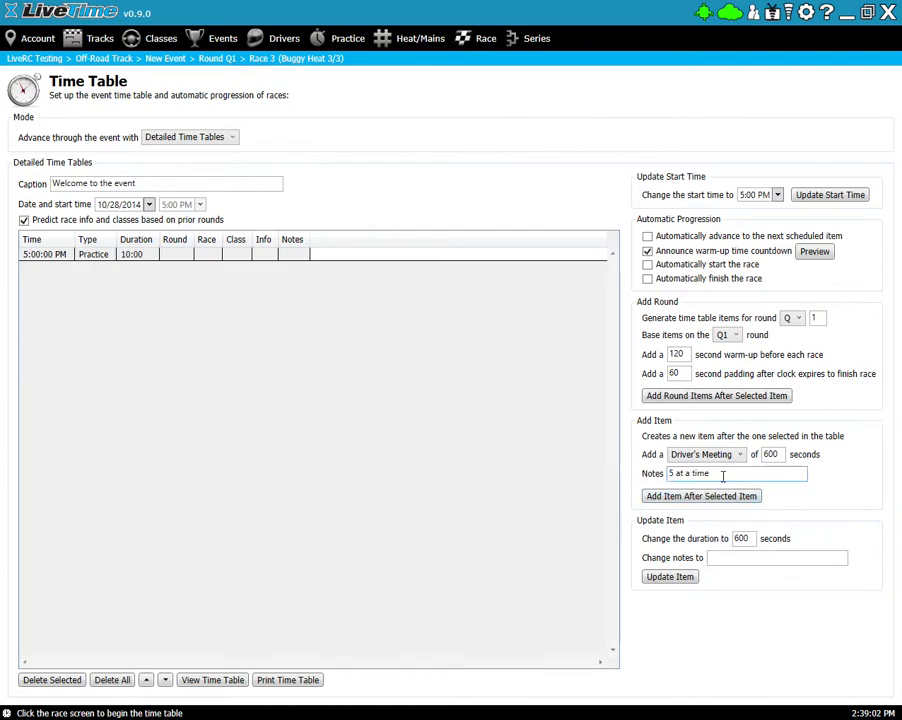
key(BackSpace)
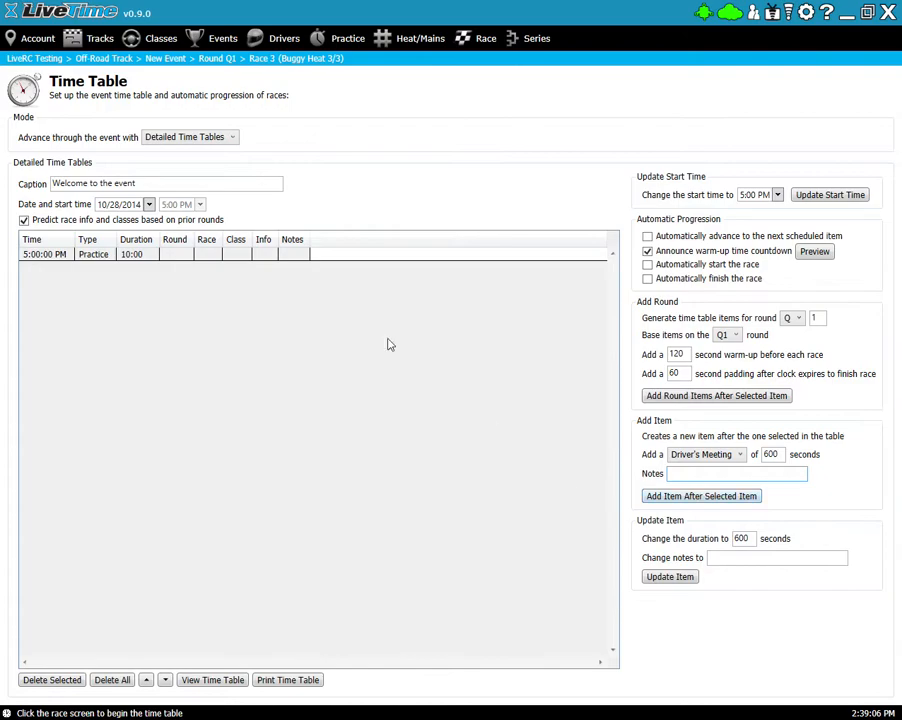
click(113, 257)
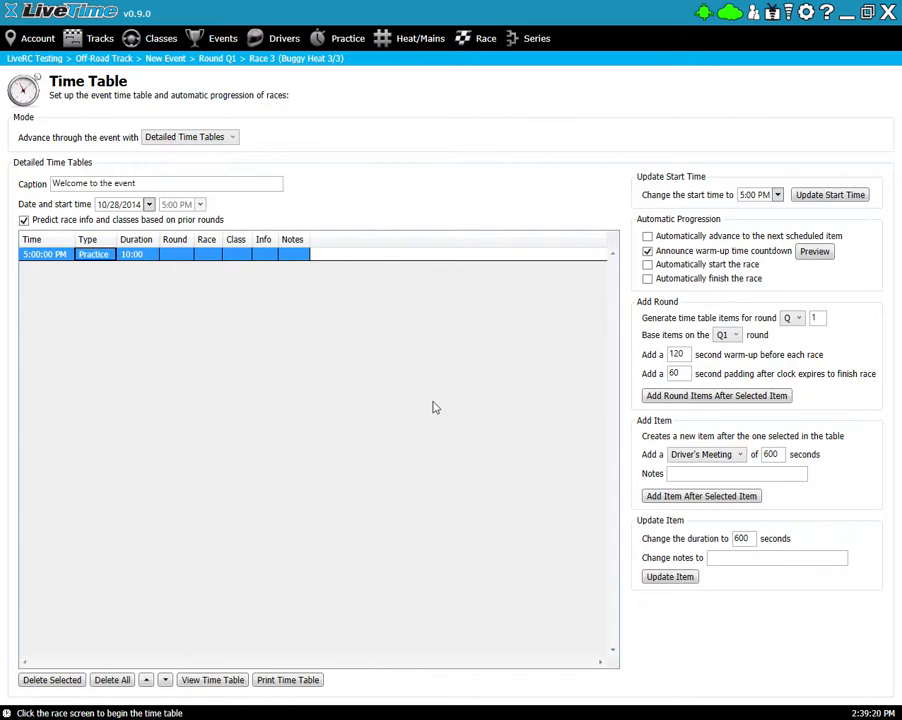
click(688, 497)
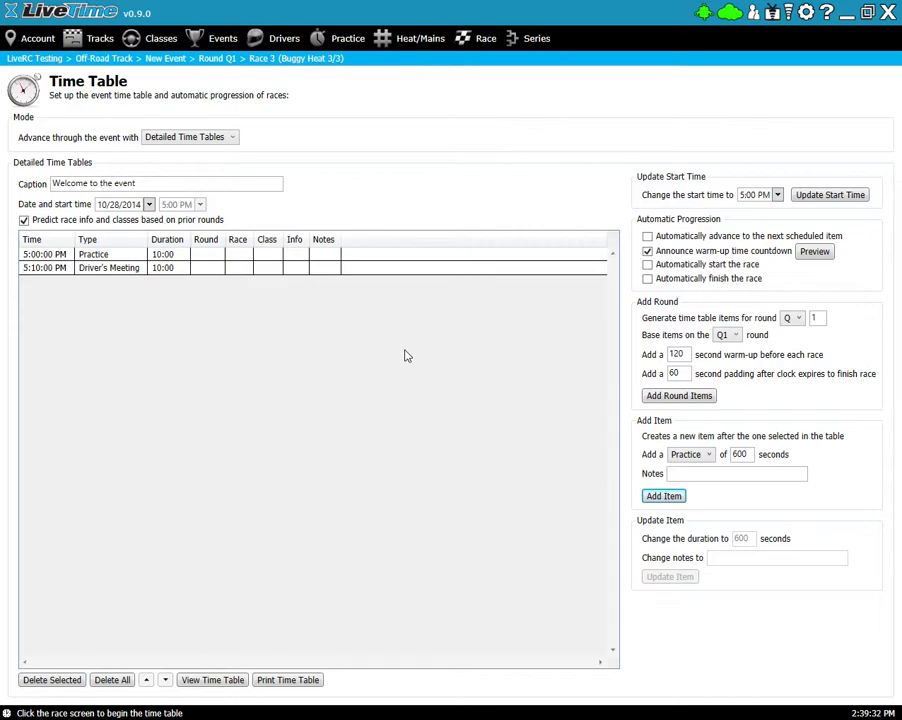
click(797, 318)
- Generate Q1 warm-ups and races for Buggy Heats 1–3 after the Driver's Meeting, ending 5:38 PM
click(797, 320)
click(97, 270)
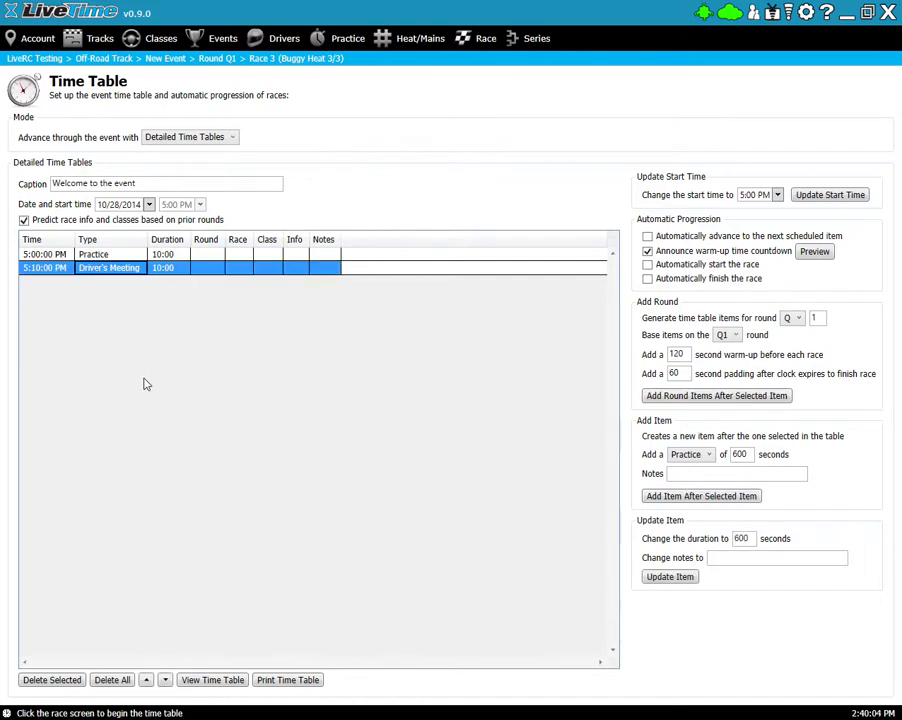
click(716, 396)
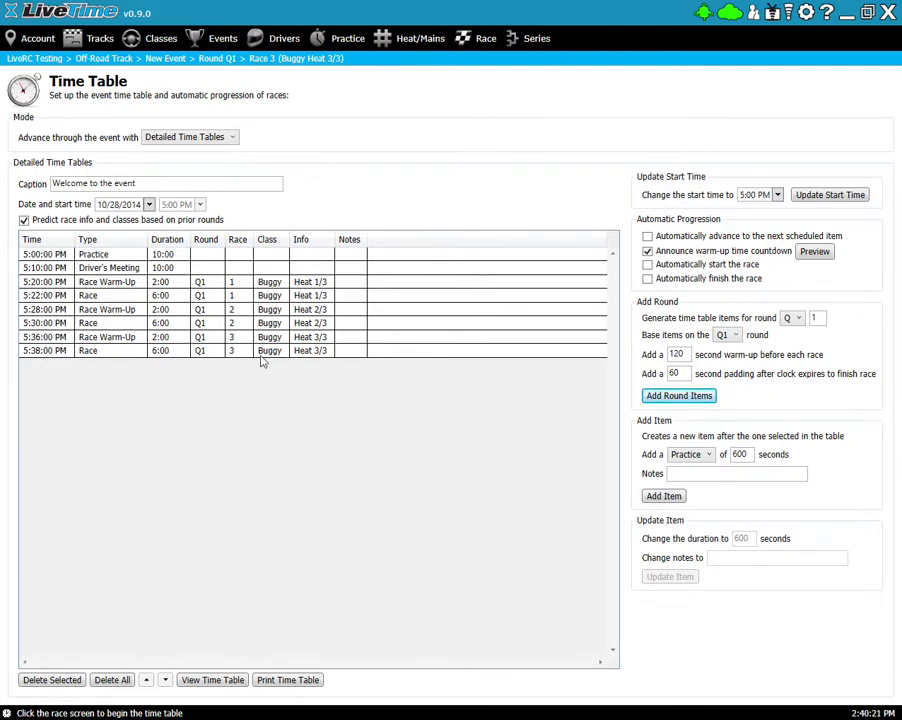
- Add a 300-second Re-Seeding item after the Heat 3 race, at 5:44 PM
click(66, 352)
click(688, 456)
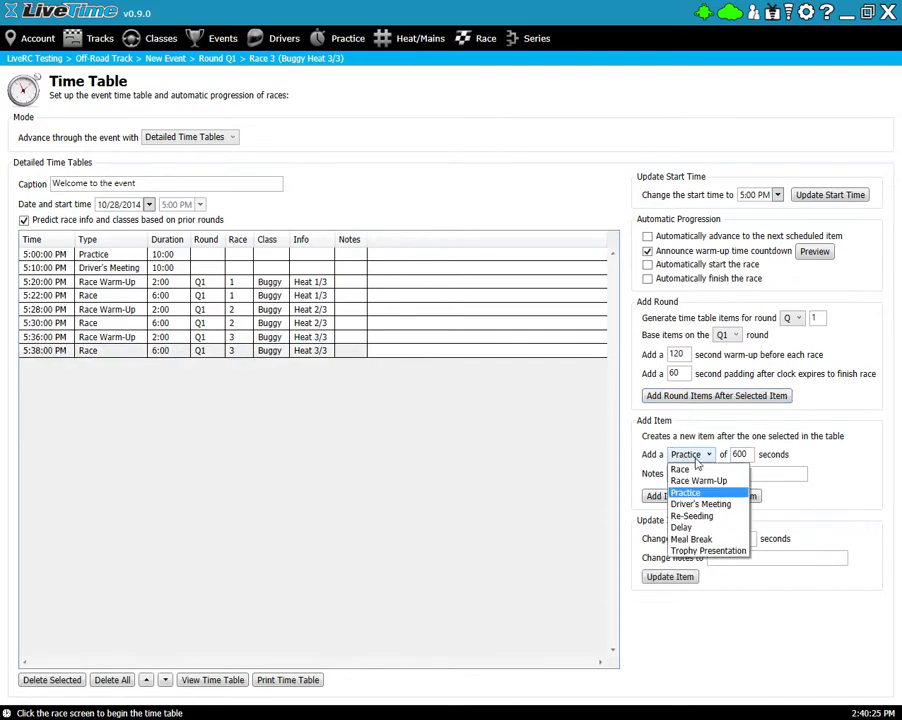
click(684, 514)
double_click(752, 455)
click(762, 455)
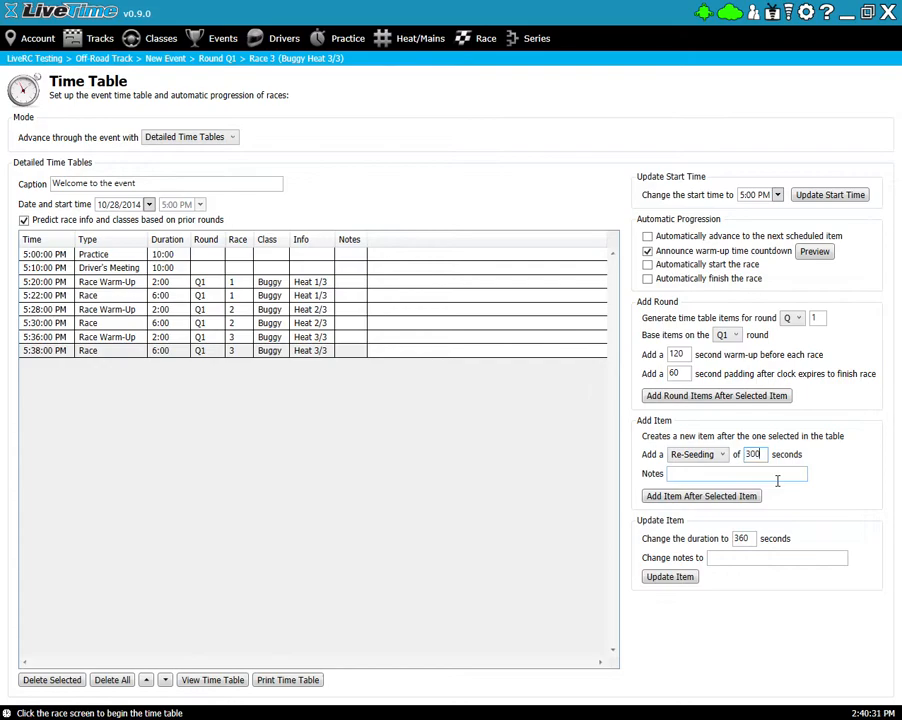
click(695, 497)
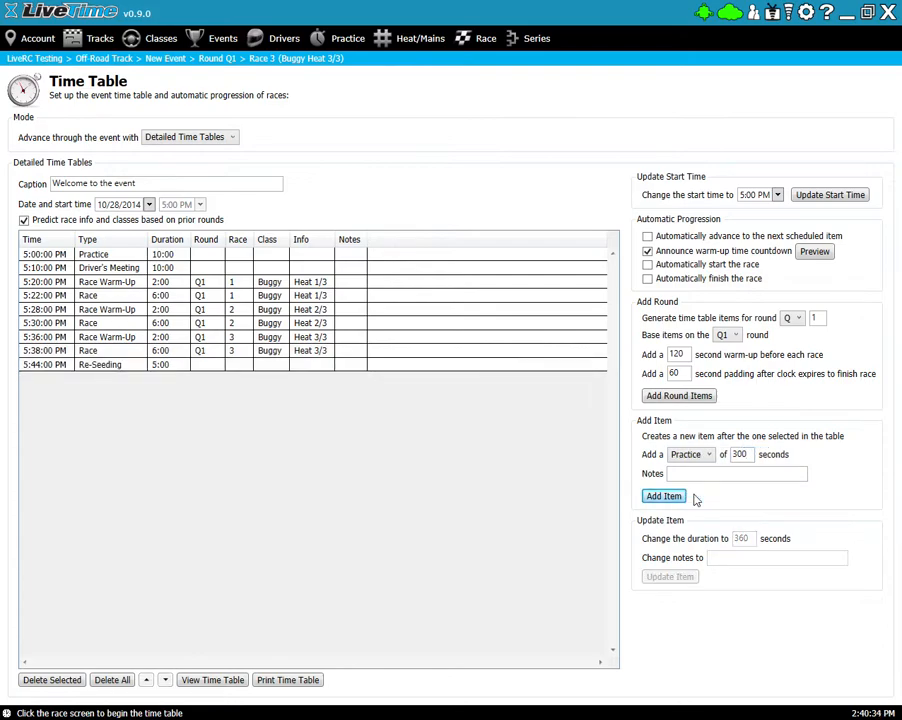
- Select the new Re-Seeding row and keep Q1 as the base round
click(106, 366)
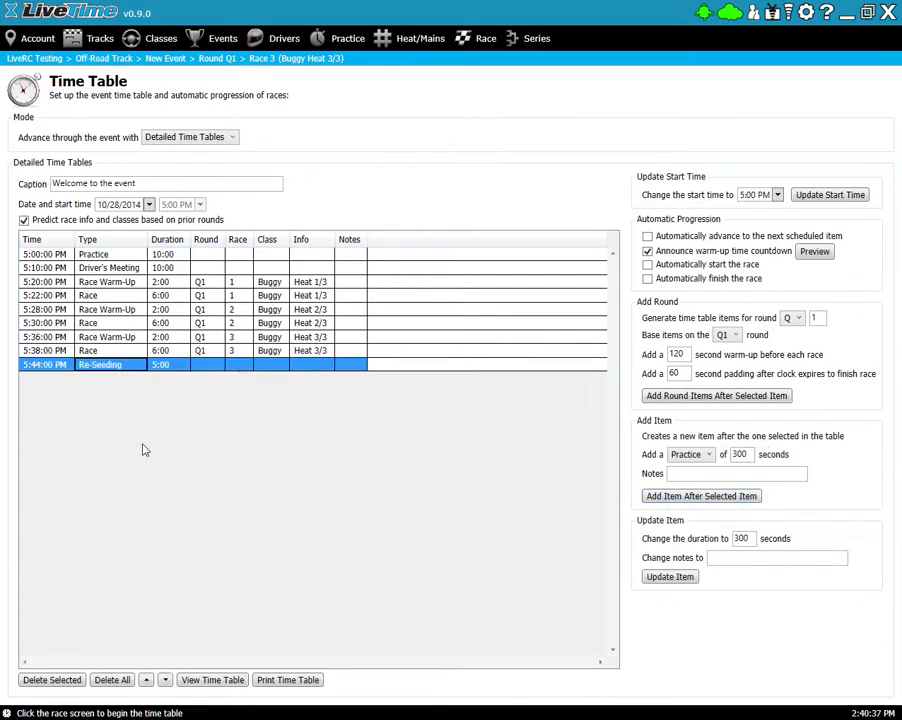
click(728, 337)
click(727, 345)
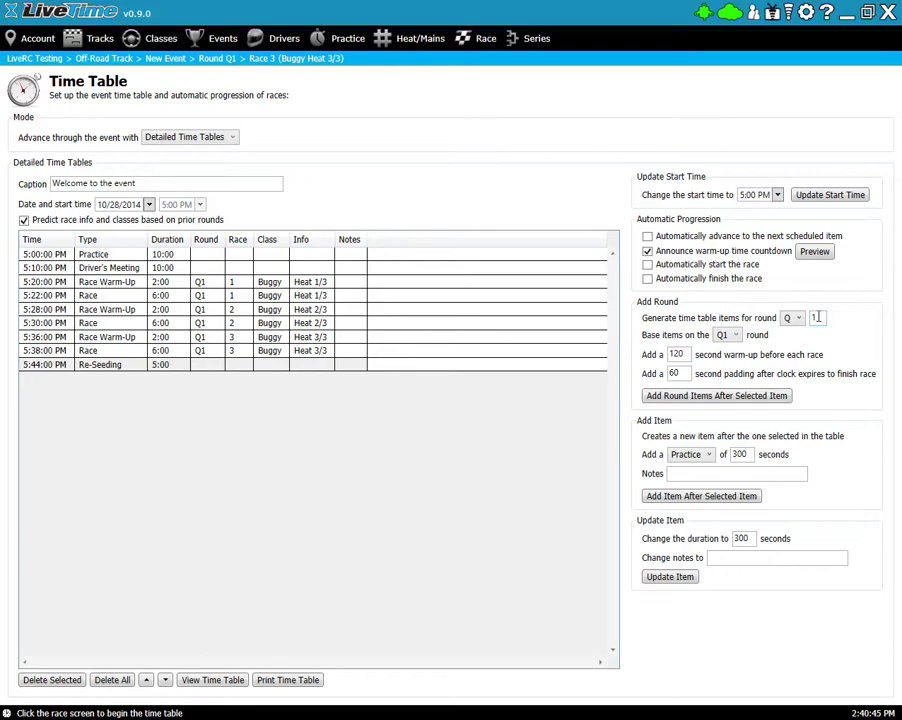
- Set round number 2 and generate Q2 warm-ups and races based on Q1, ending 6:07 PM
double_click(818, 318)
click(717, 396)
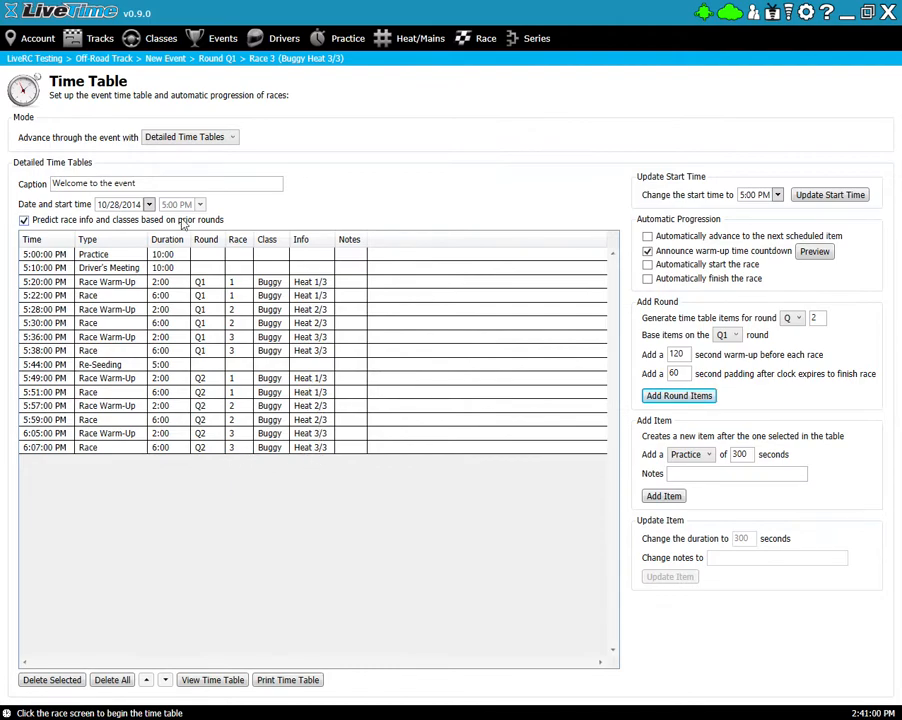
click(24, 220)
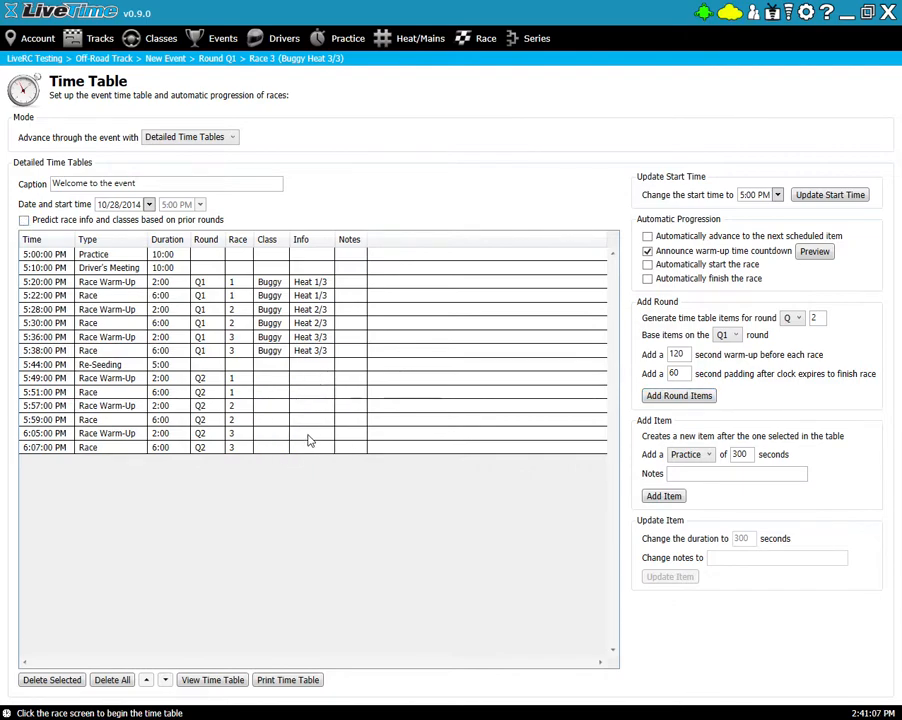
click(24, 220)
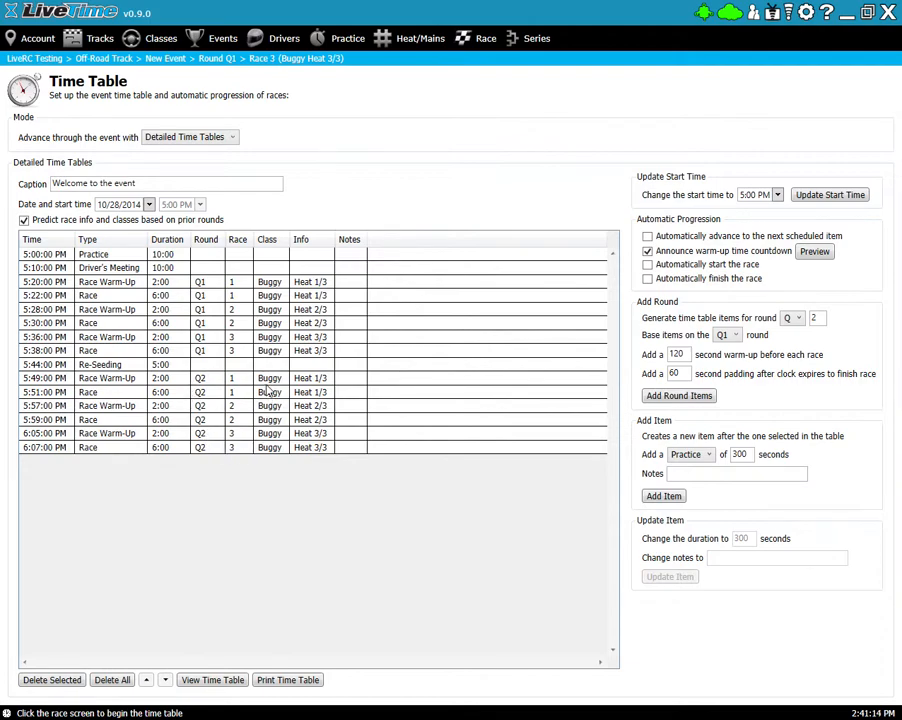
click(23, 219)
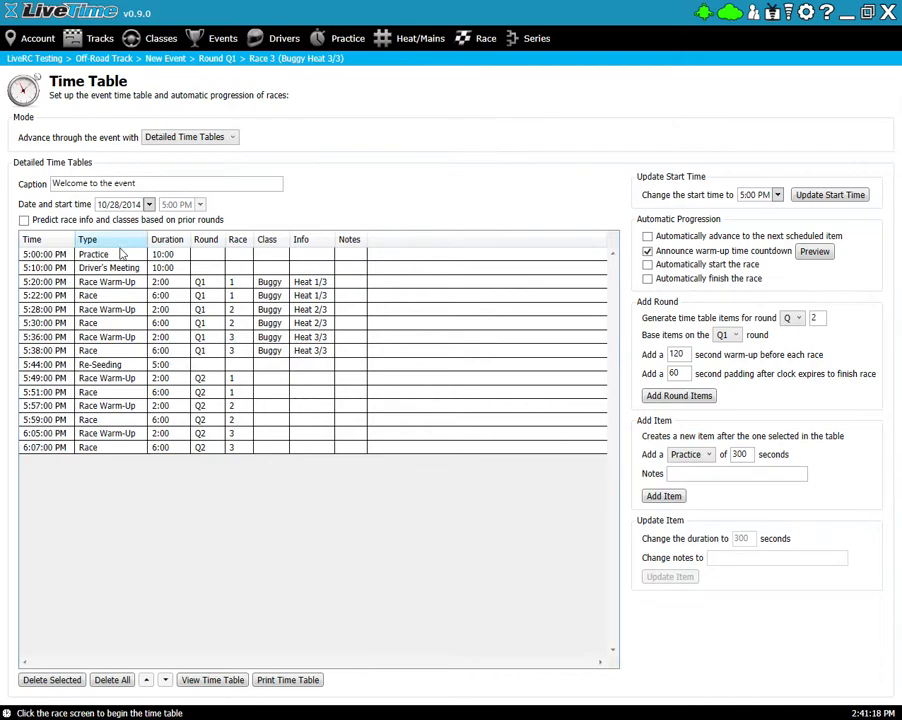
click(23, 219)
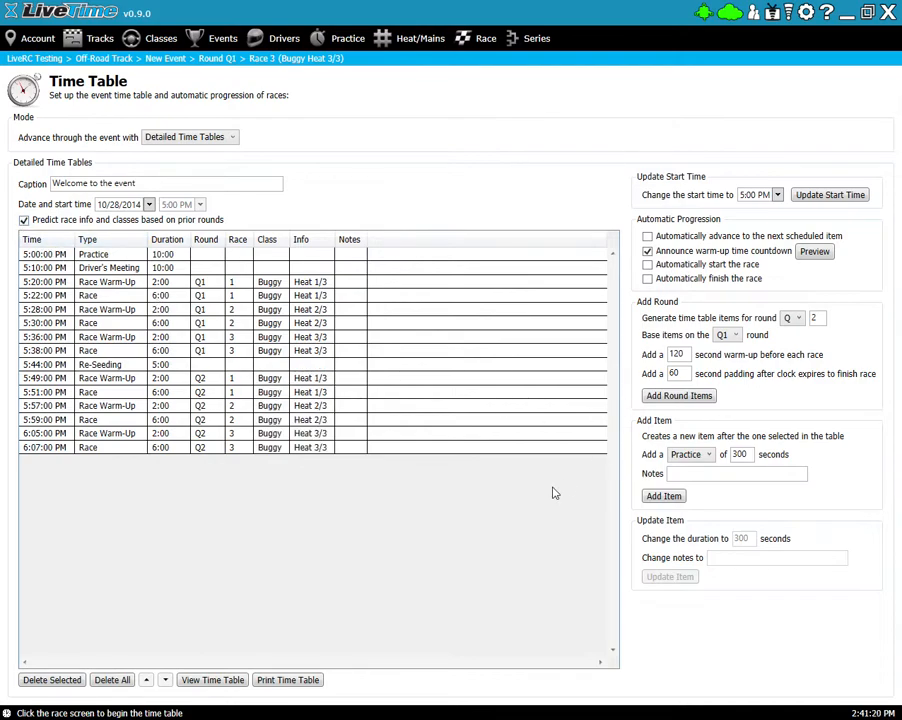
- Add a 5-minute Meal Break right after Re-Seeding, at 5:49 PM
click(137, 366)
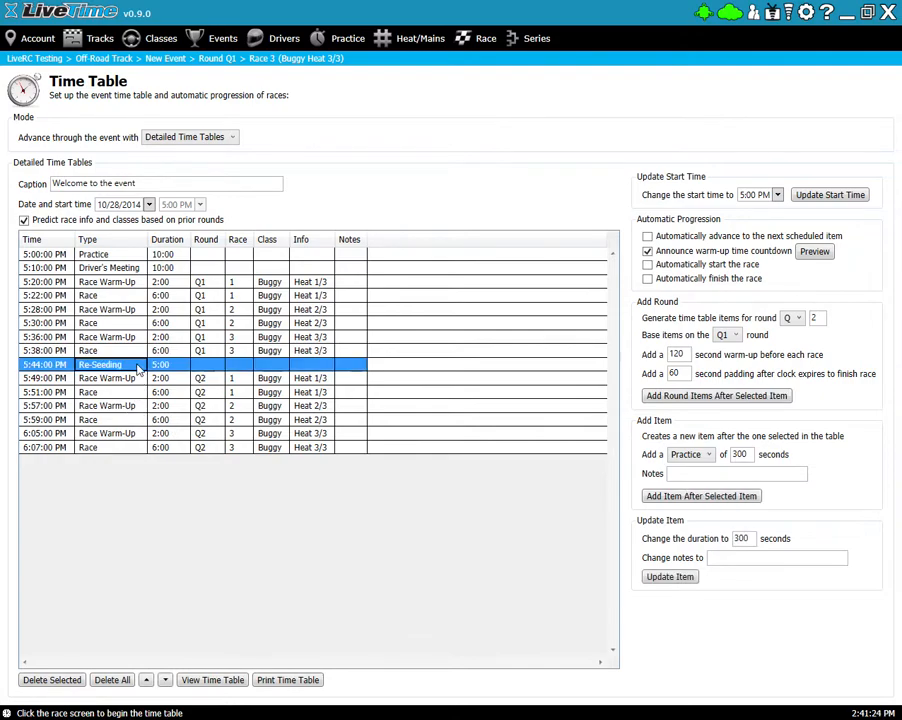
click(706, 456)
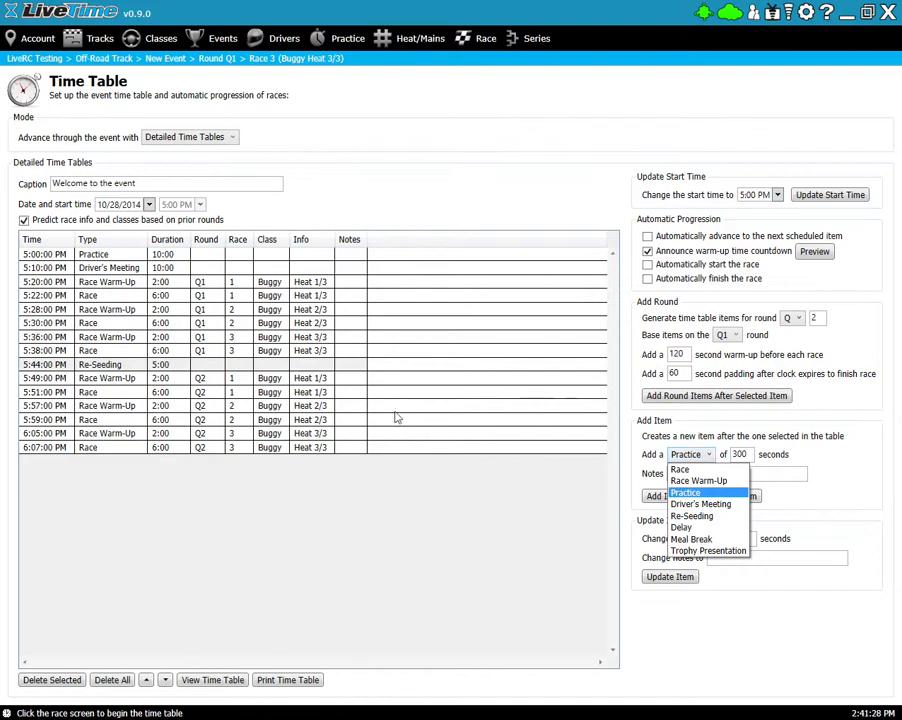
click(102, 367)
click(104, 368)
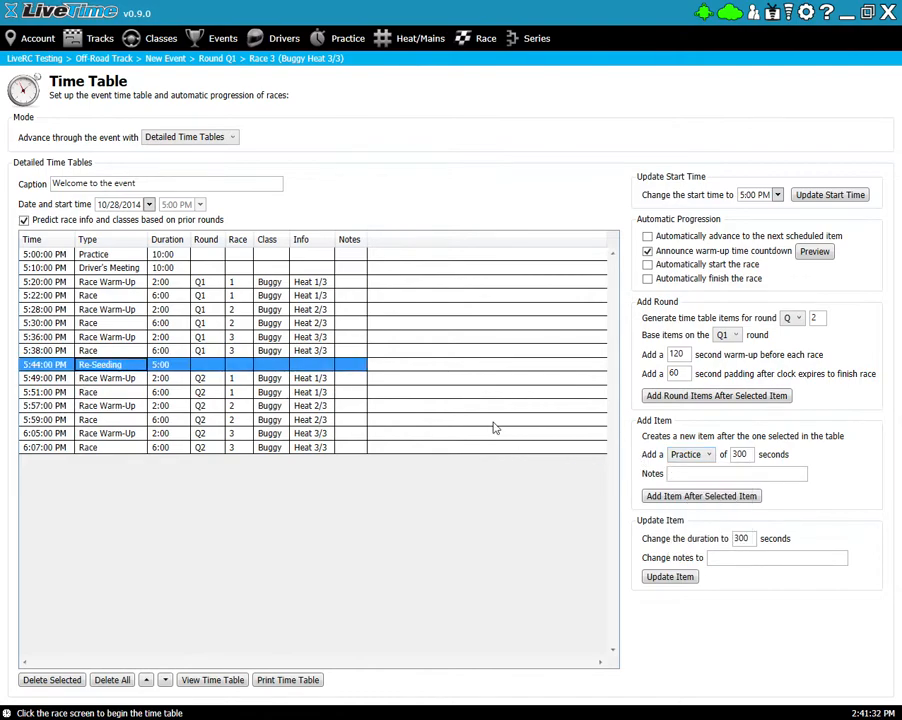
click(192, 392)
click(187, 370)
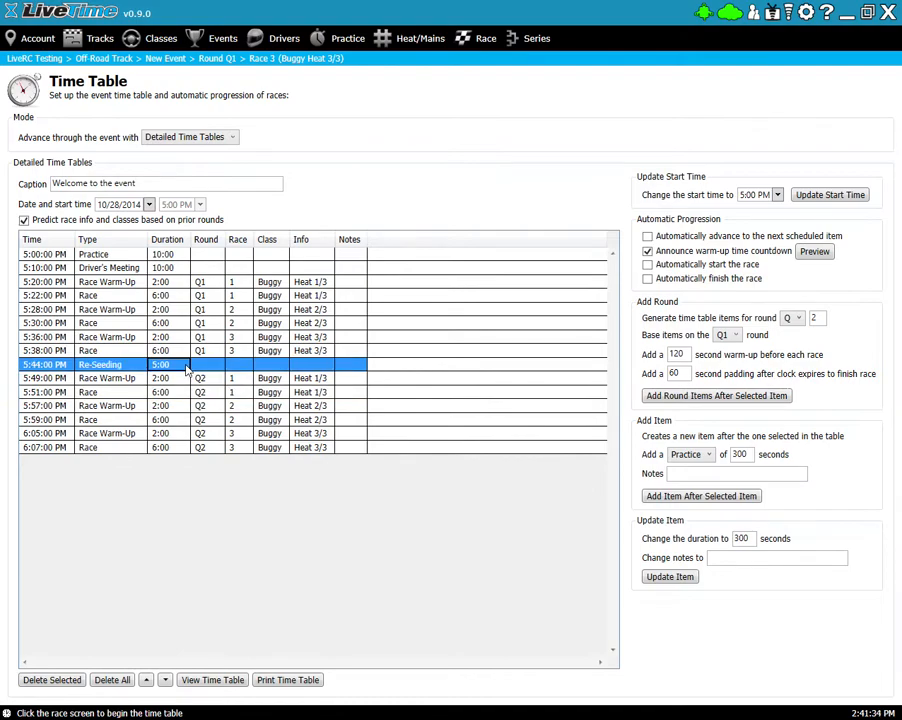
click(130, 377)
click(128, 367)
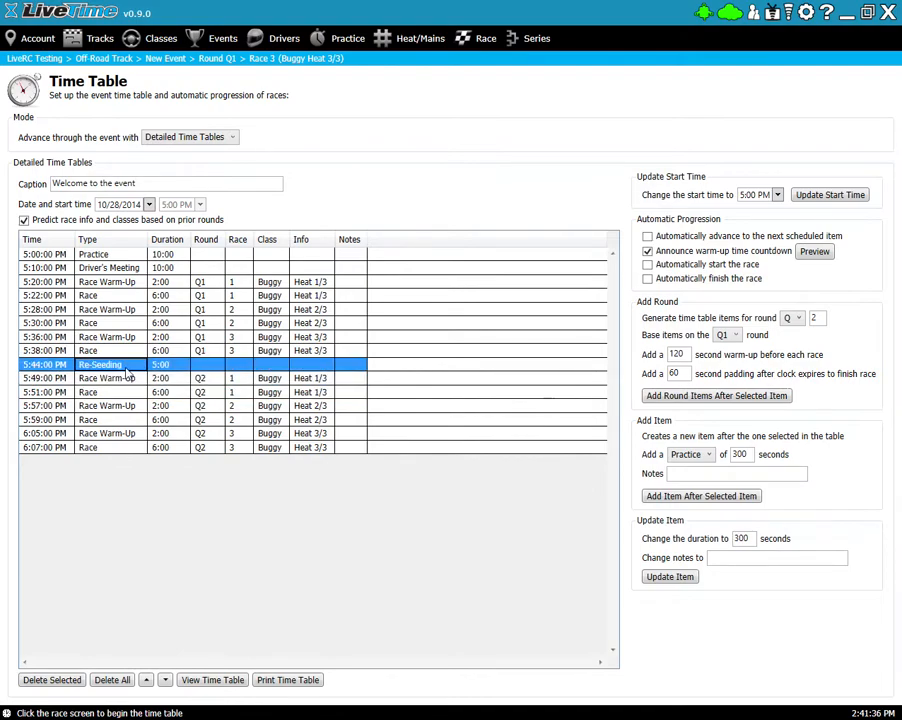
click(706, 455)
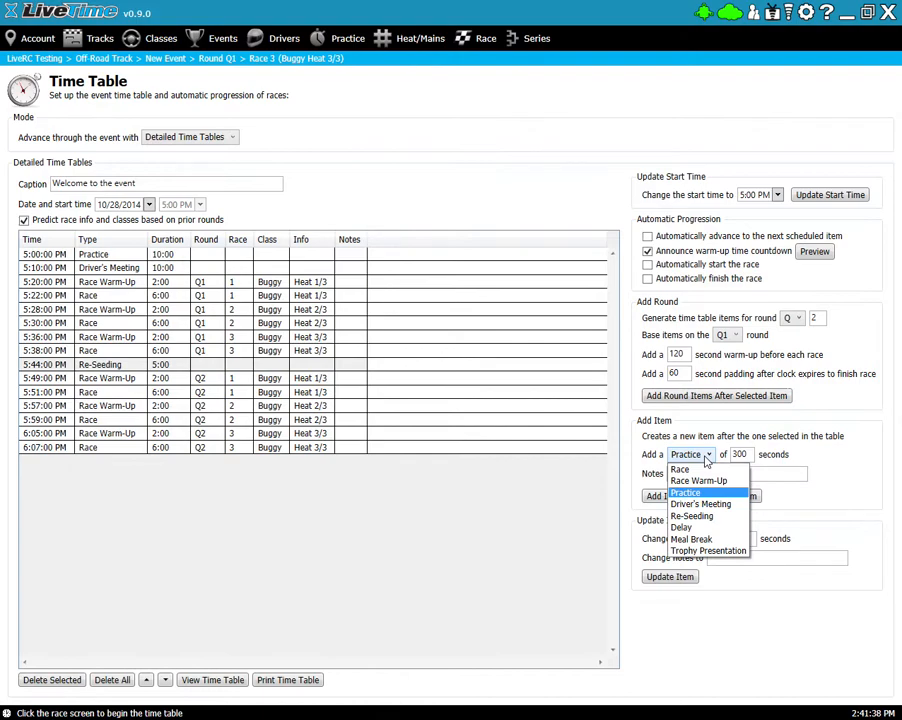
click(690, 537)
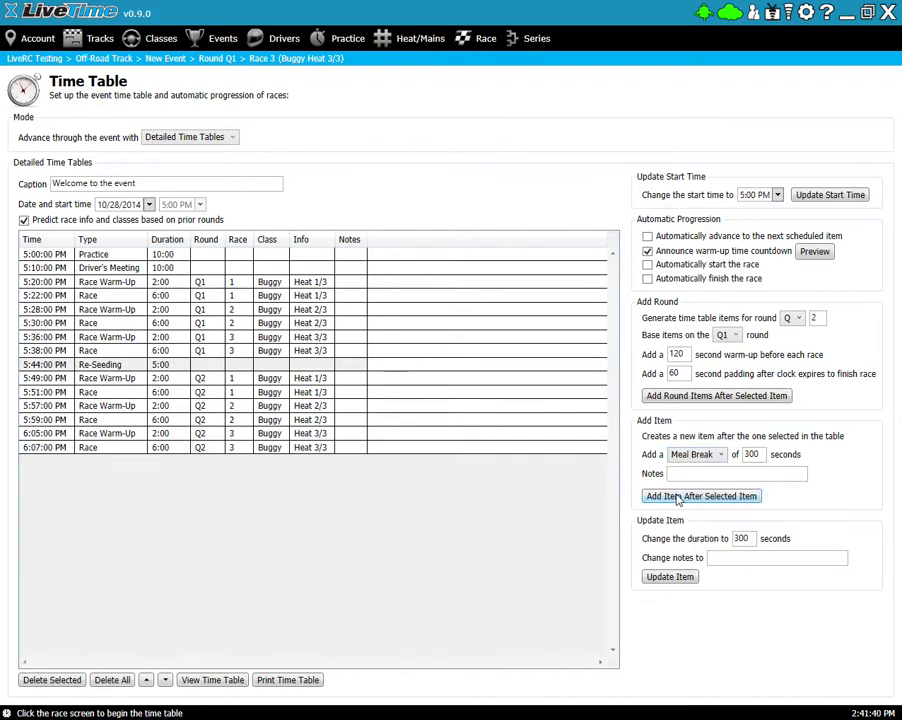
click(699, 500)
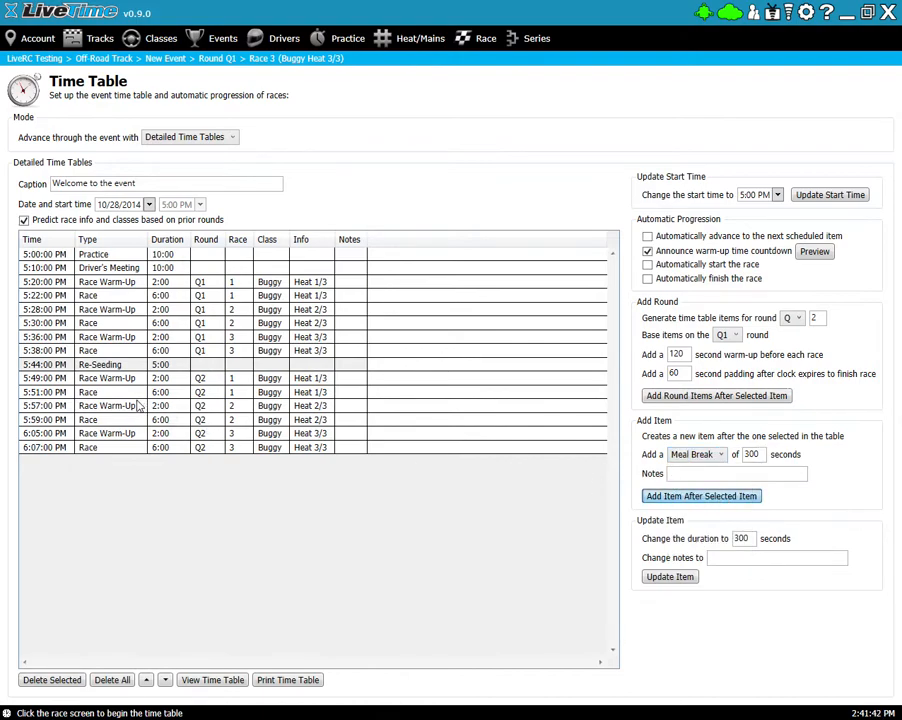
click(174, 381)
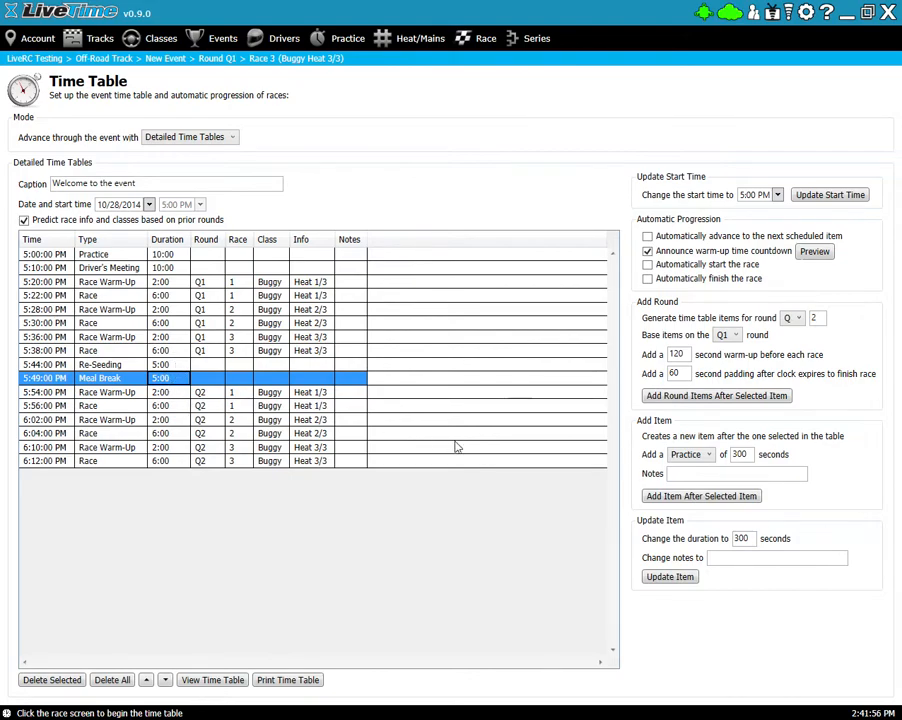
- Change the Meal Break duration to 600 seconds
click(160, 395)
click(160, 406)
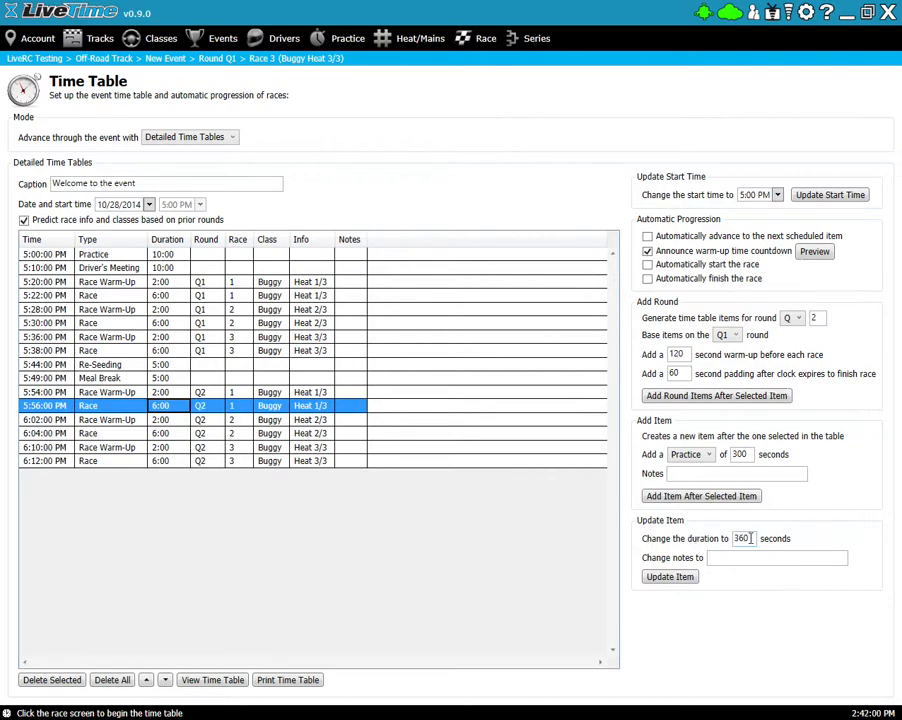
click(120, 381)
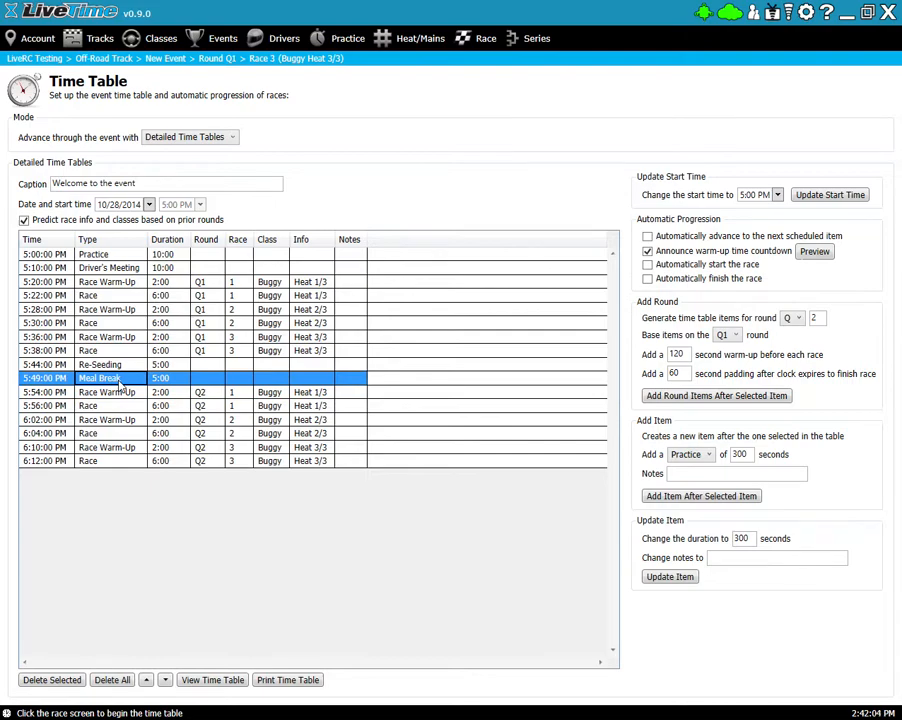
click(743, 540)
double_click(750, 541)
text(6)
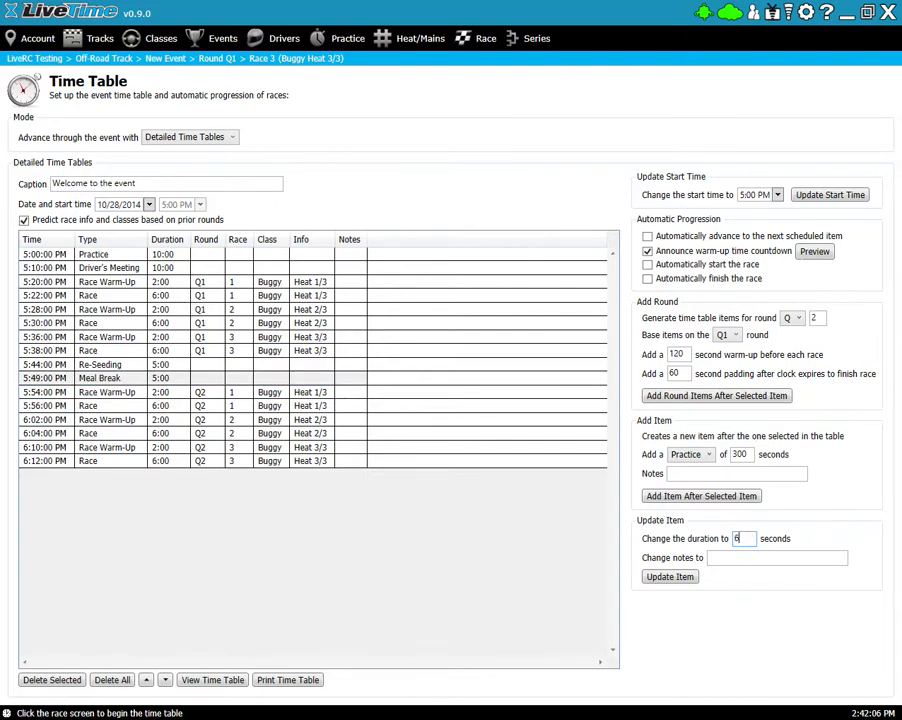
click(672, 575)
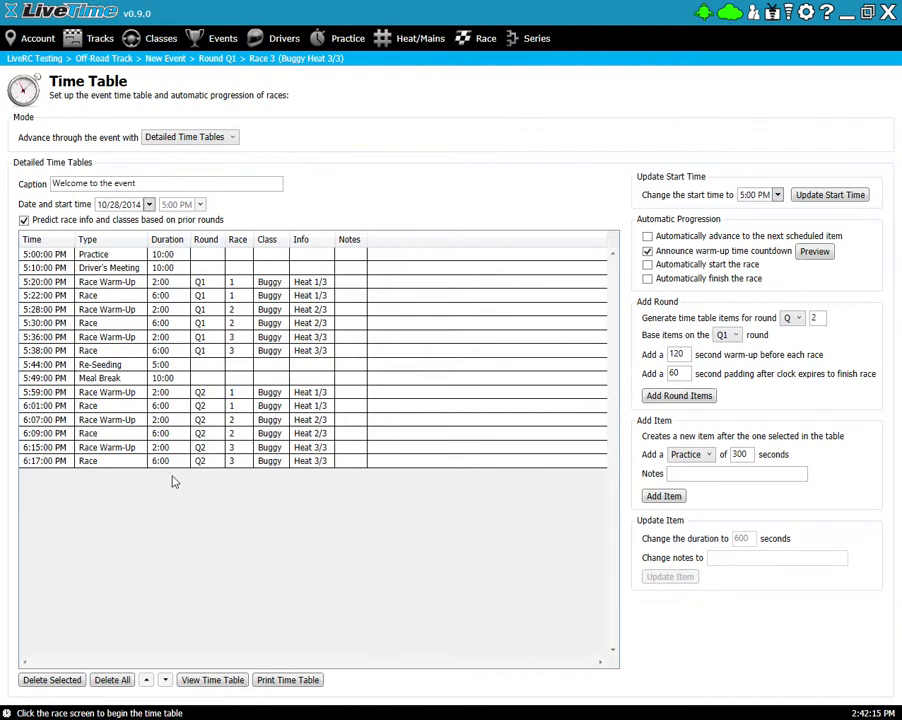
- Move the Meal Break above Re-Seeding so it starts at 5:44 PM
click(108, 378)
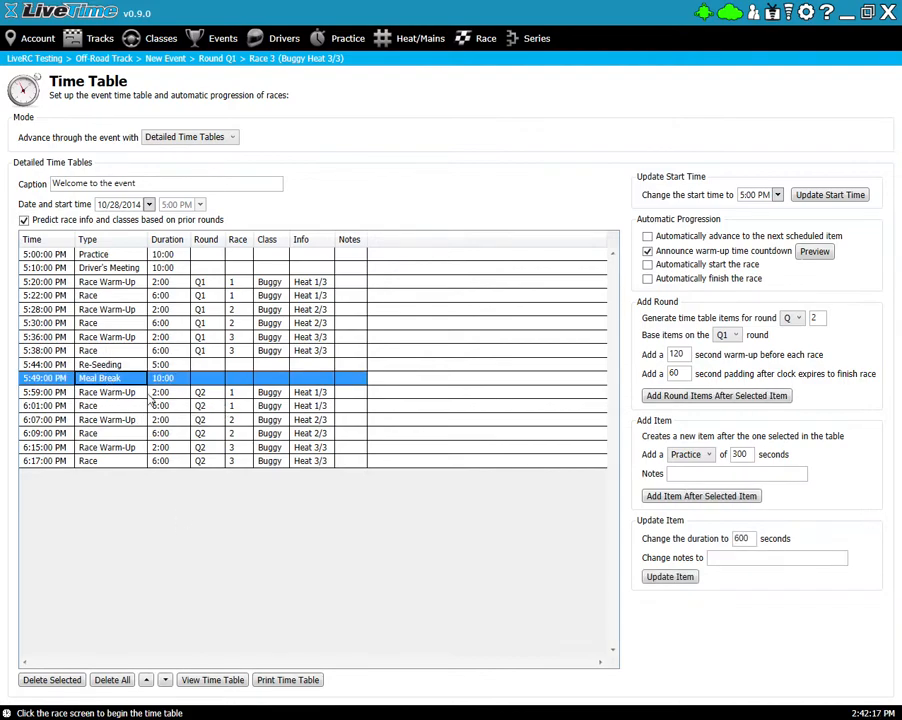
click(146, 680)
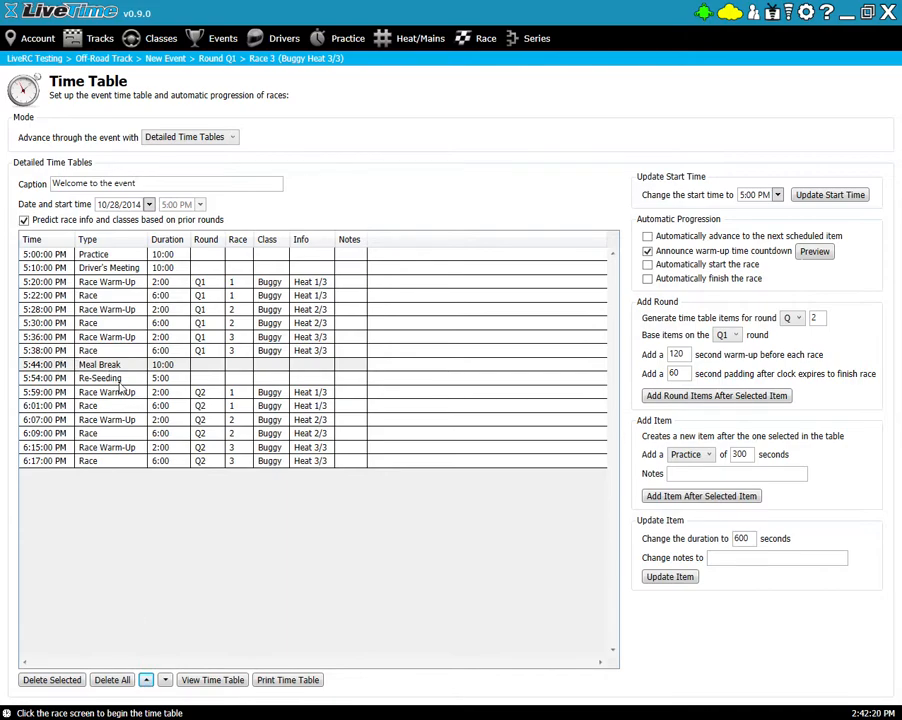
click(143, 463)
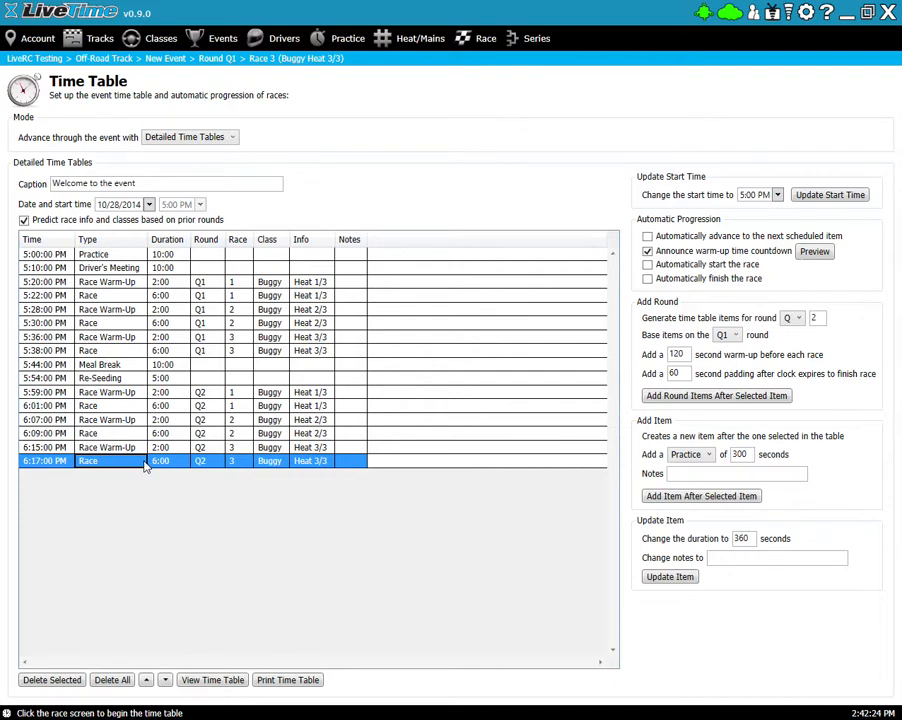
- Delete the six Q2 warm-up and race entries, confirming the deletion
shift+click(114, 396)
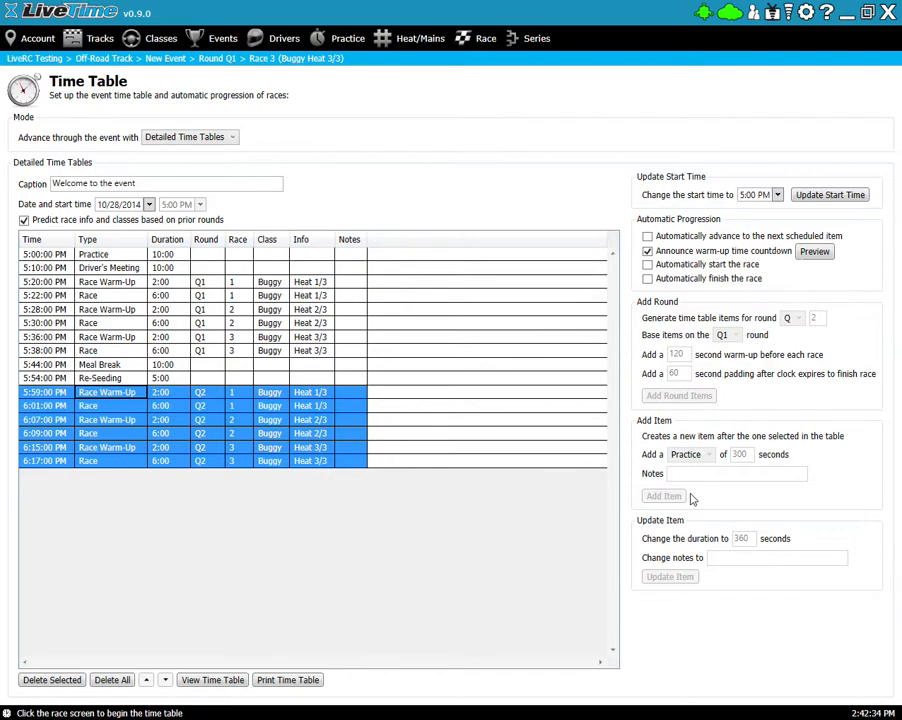
click(54, 680)
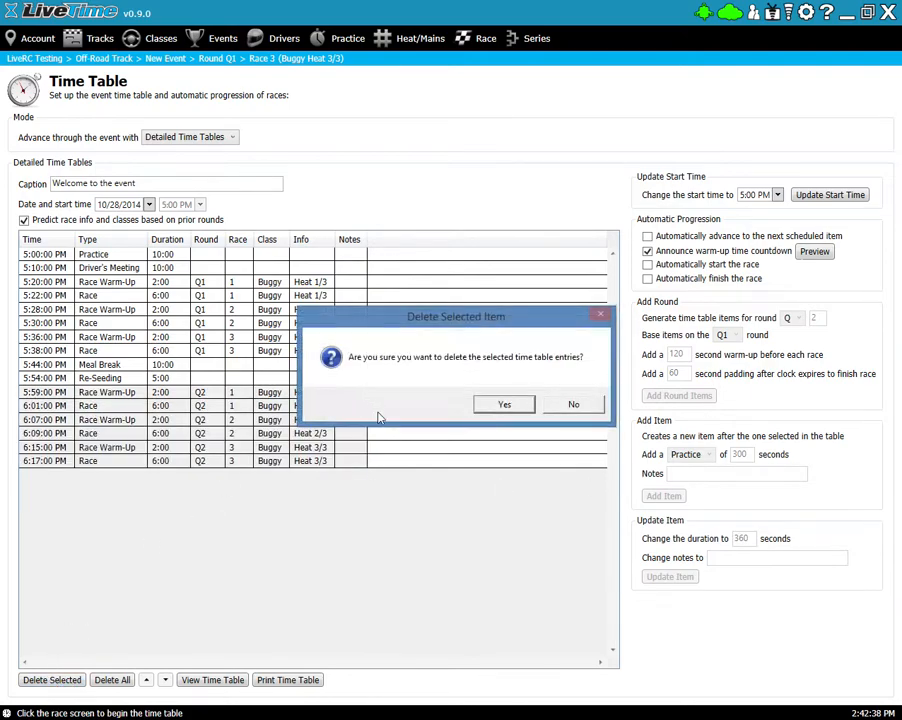
click(516, 406)
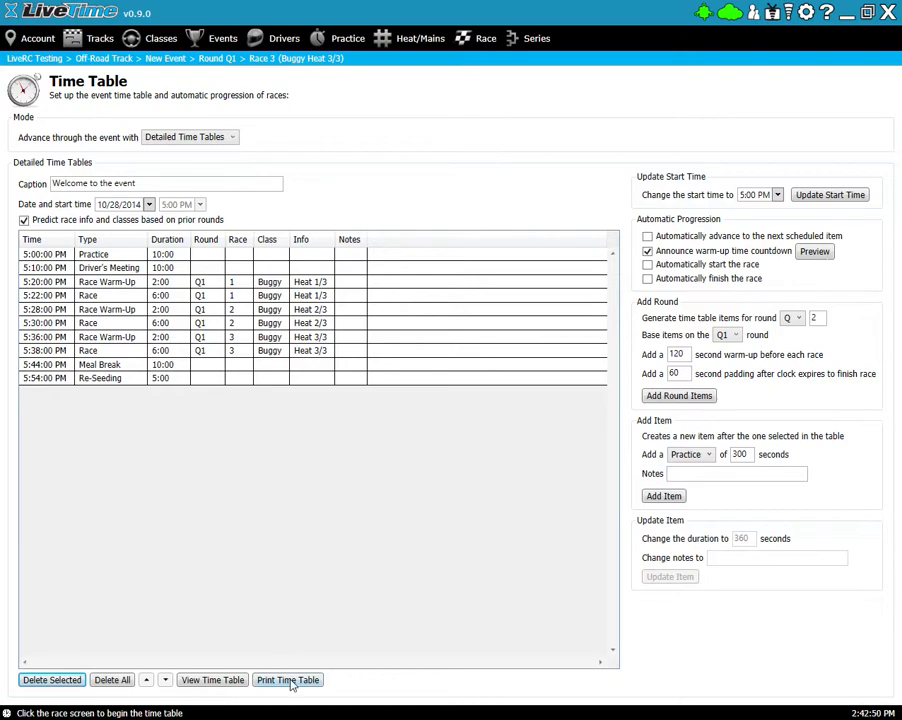
- Preview the Event Time Table report for 10/28/2014, checking export formats without exporting
click(220, 682)
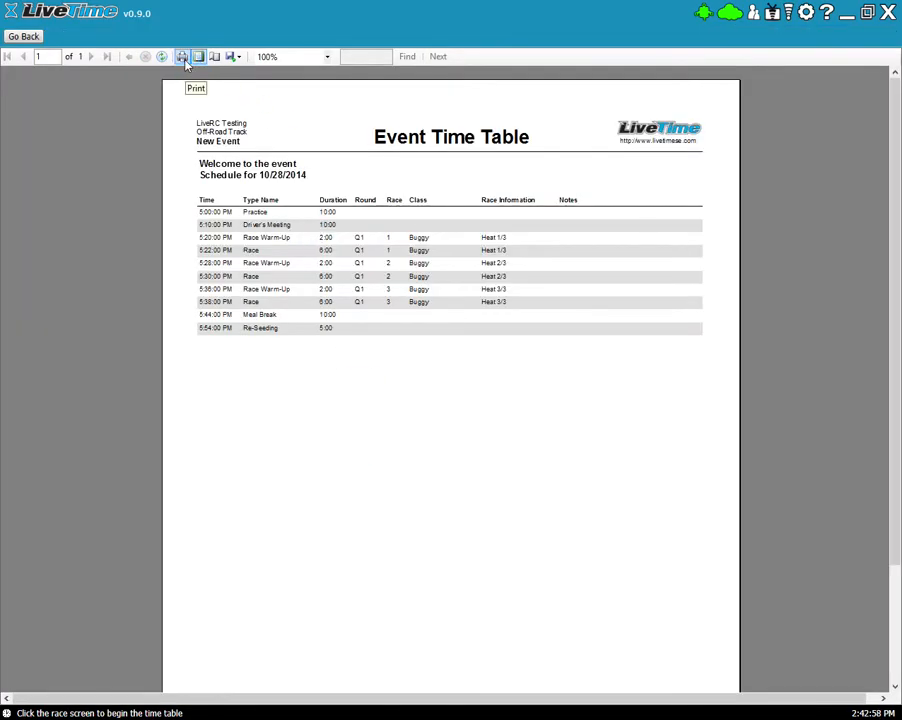
click(231, 60)
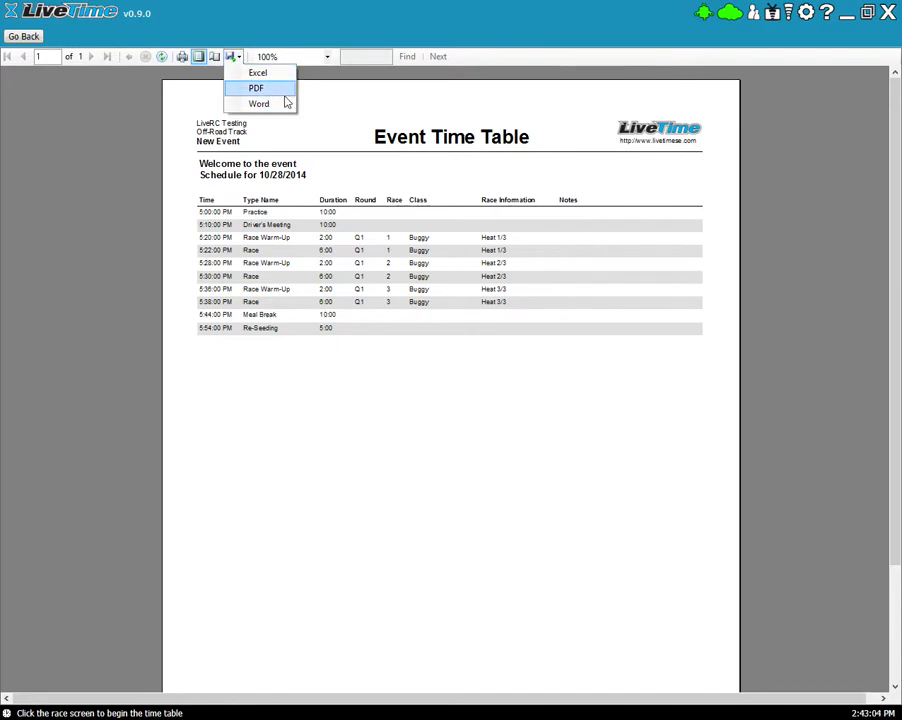
click(448, 111)
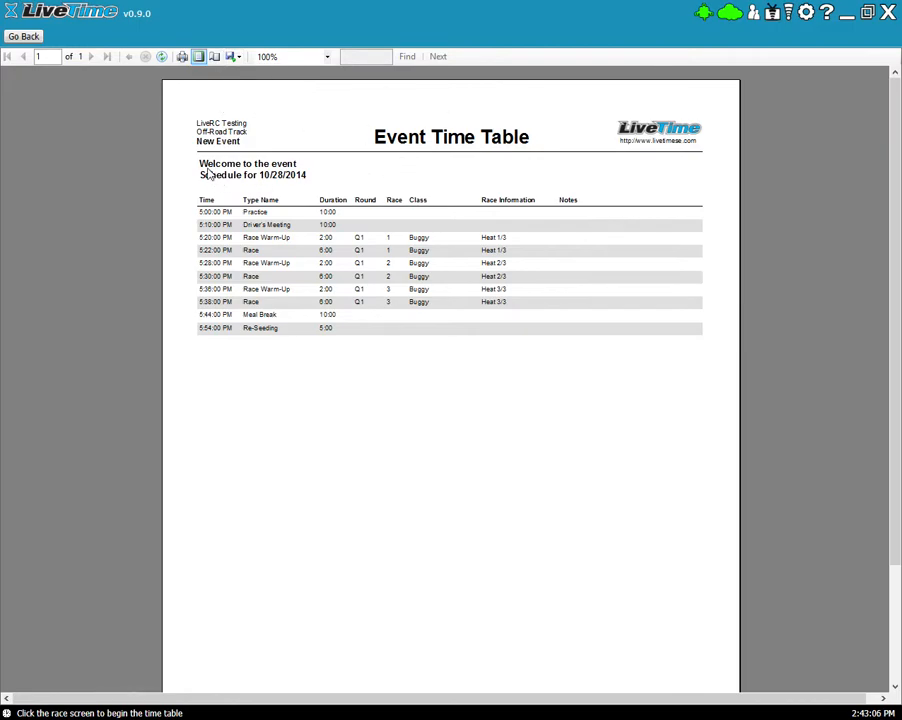
- On the Time Table page, enable automatic advance, automatic race start and automatic race finish
click(26, 37)
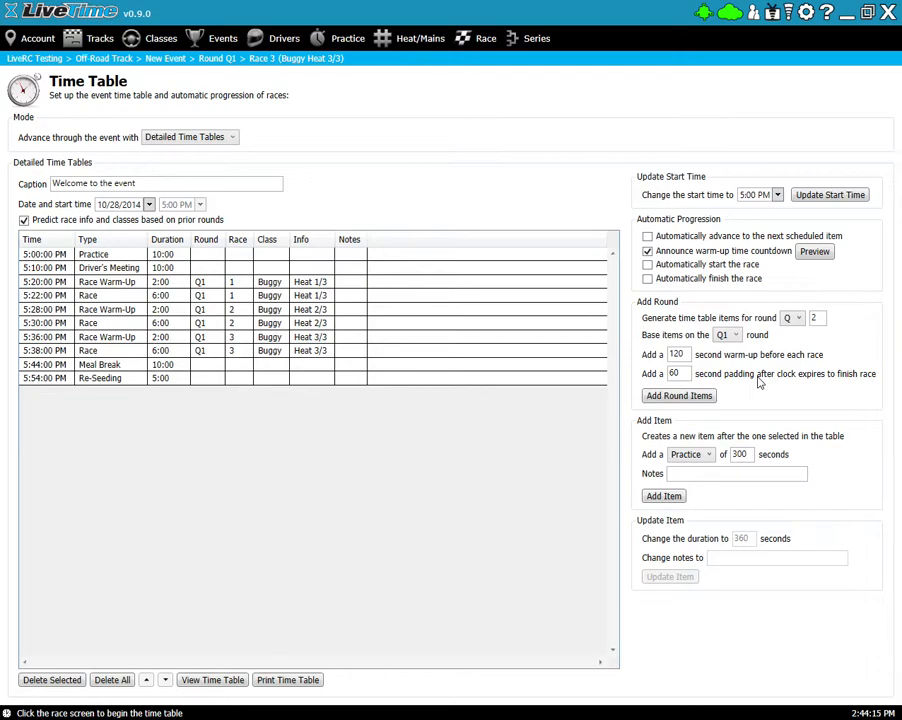
click(647, 236)
click(647, 264)
click(647, 278)
- Switch to the Race screen and start the time table with the Practice countdown
click(478, 44)
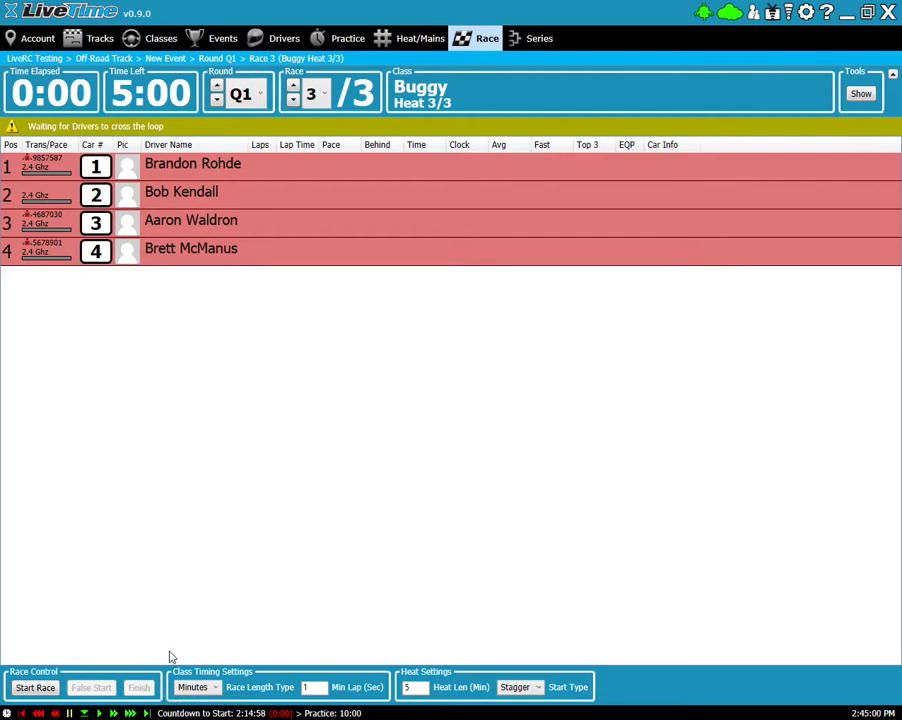
click(146, 713)
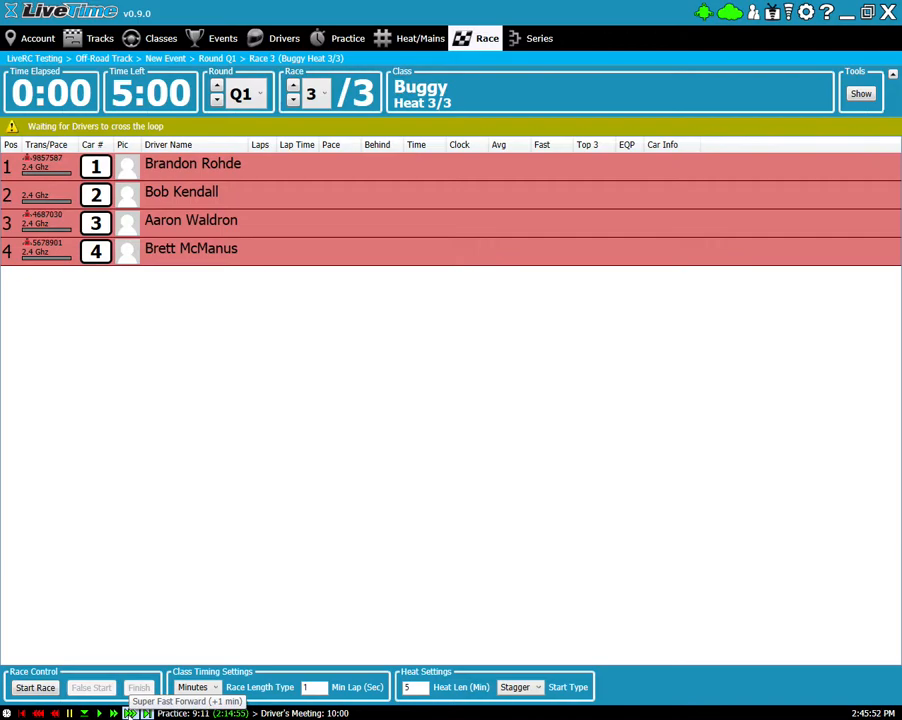
- Fast-forward the Practice countdown by six minutes with Super Fast Forward
click(130, 713)
click(130, 713)
click(130, 713)
click(130, 713)
click(130, 713)
click(130, 713)
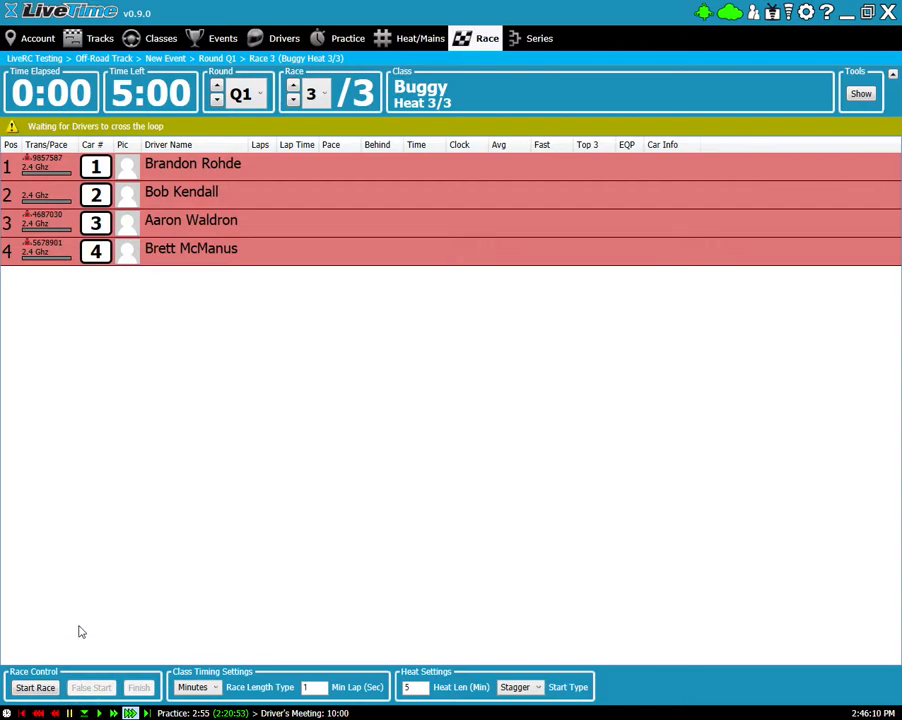
- Pause and resume the schedule, then skip ahead to the Driver's Meeting
click(70, 713)
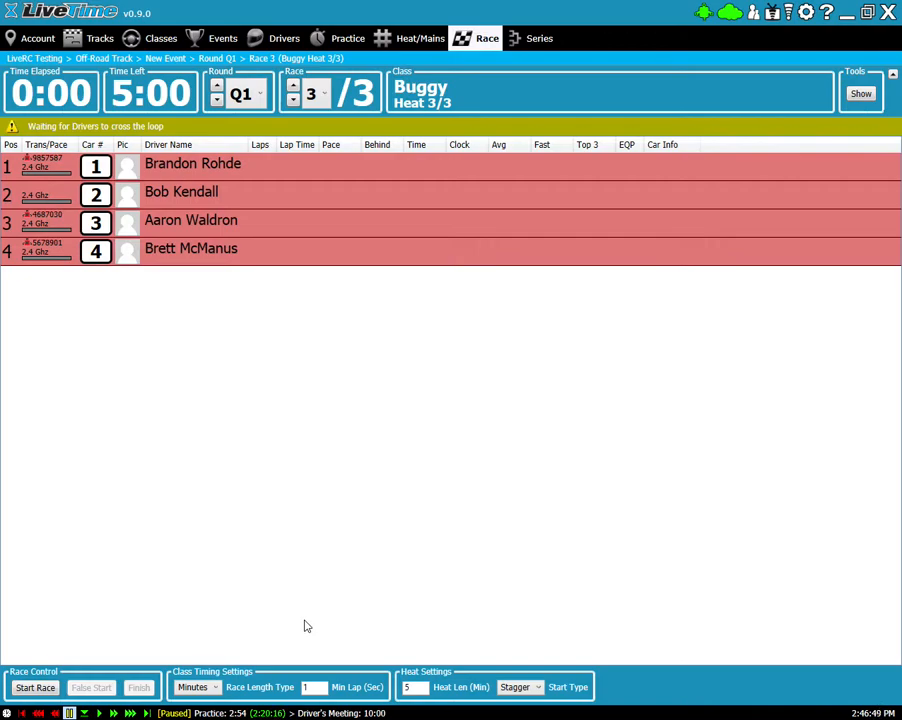
click(99, 713)
click(147, 713)
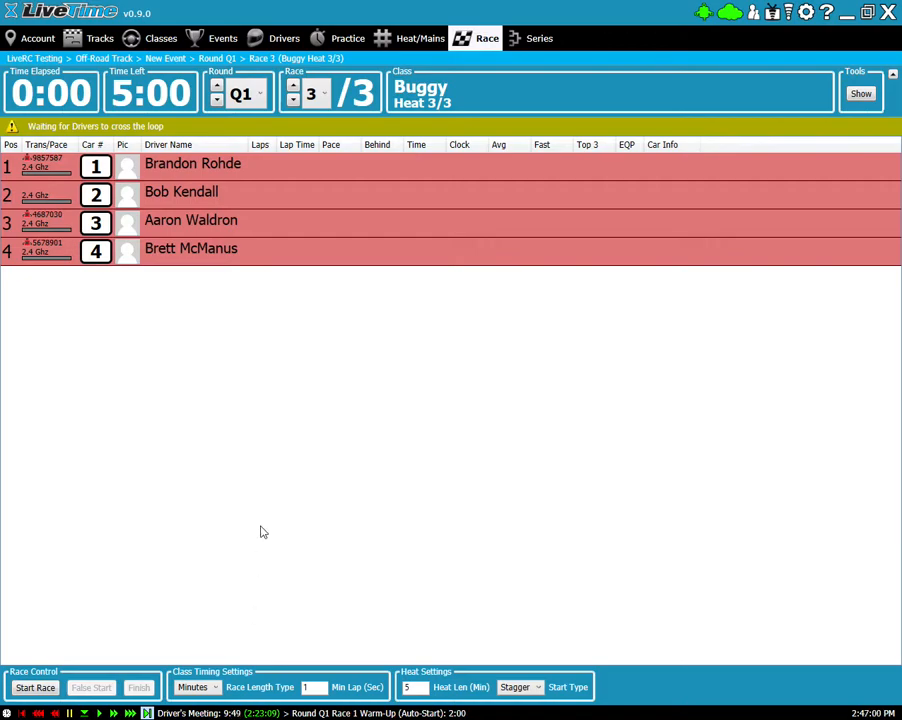
- Review the Q1 race list twice, keeping Race 3 selected, while the Race 1 warm-up loads
click(324, 94)
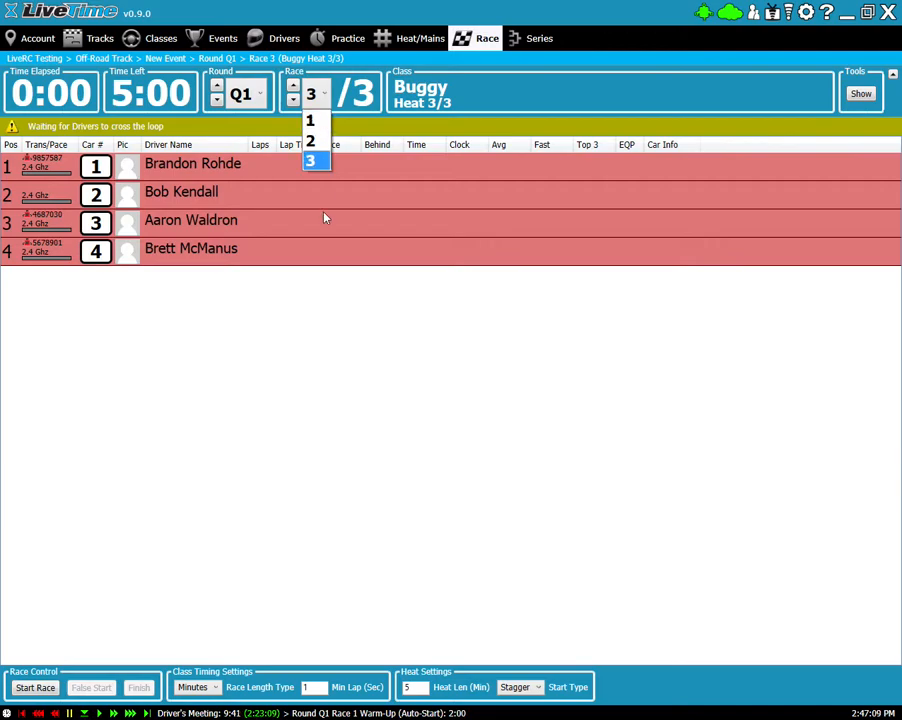
click(305, 343)
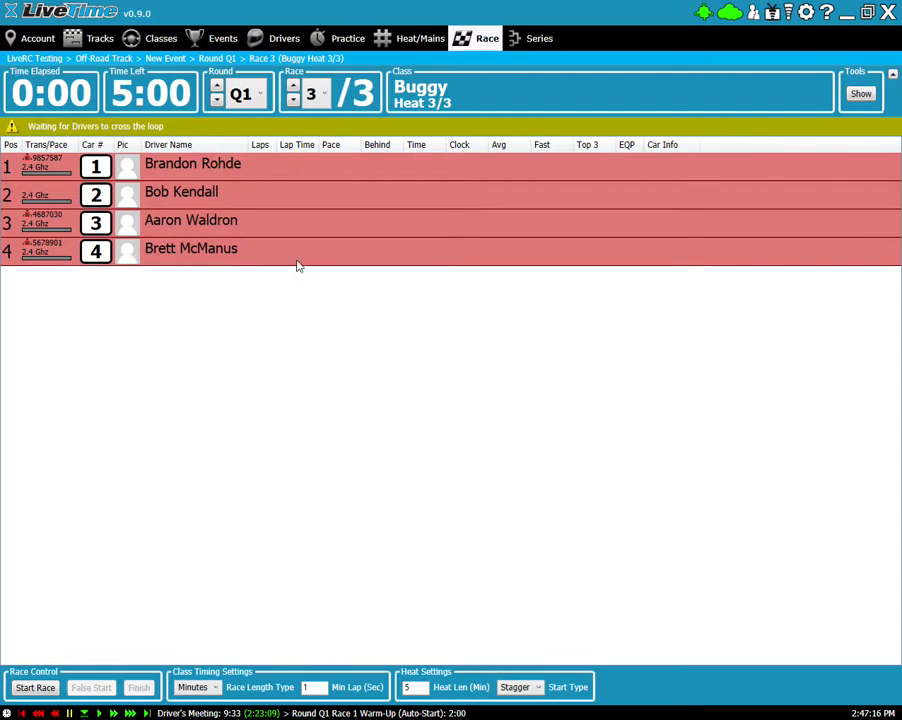
click(314, 93)
click(310, 160)
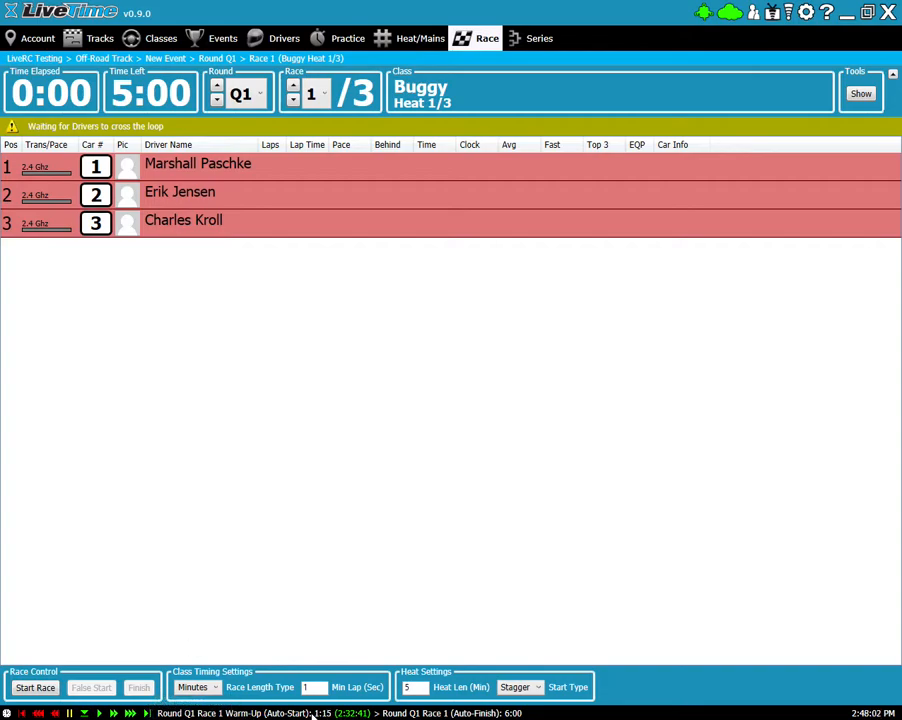
- Advance the schedule to start Q1 Race 1 for Buggy Heat 1/3
click(147, 713)
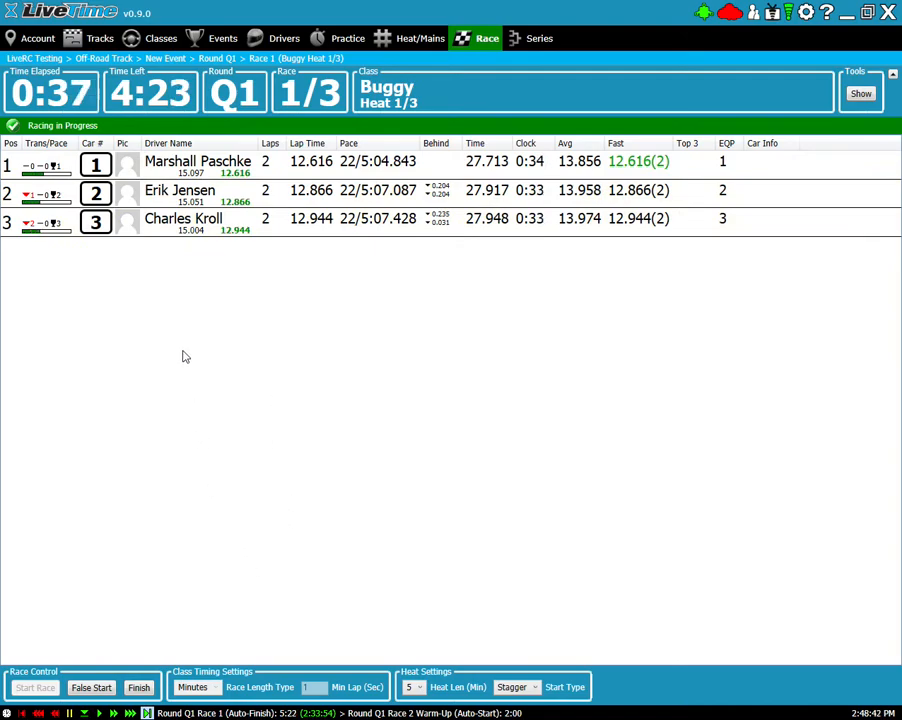
- Finish Race 1 early, confirm it, and close the Bullzip PDF Printer prompt
click(140, 687)
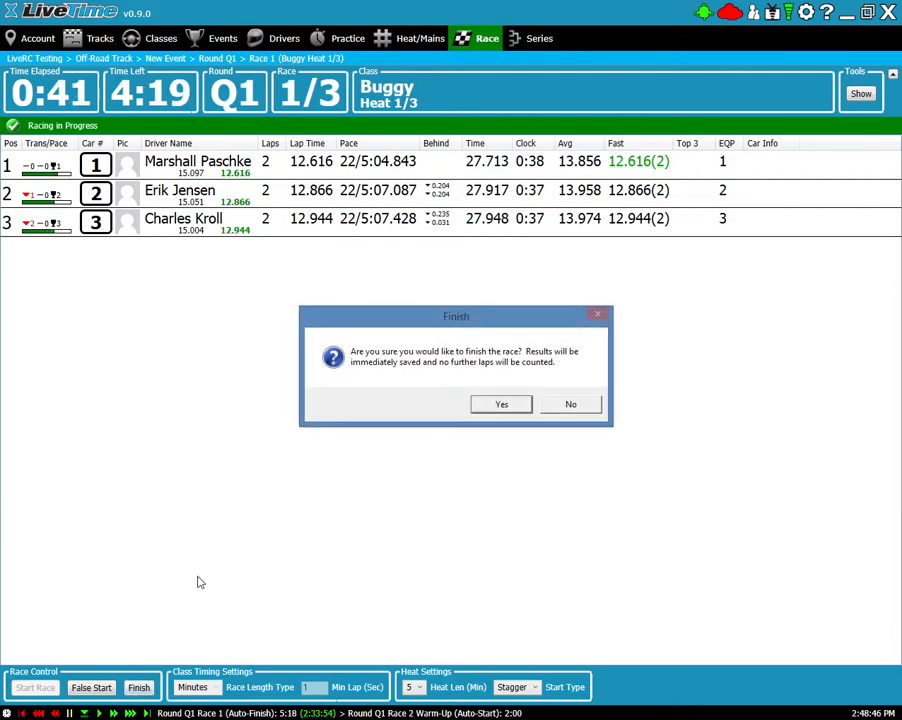
click(500, 404)
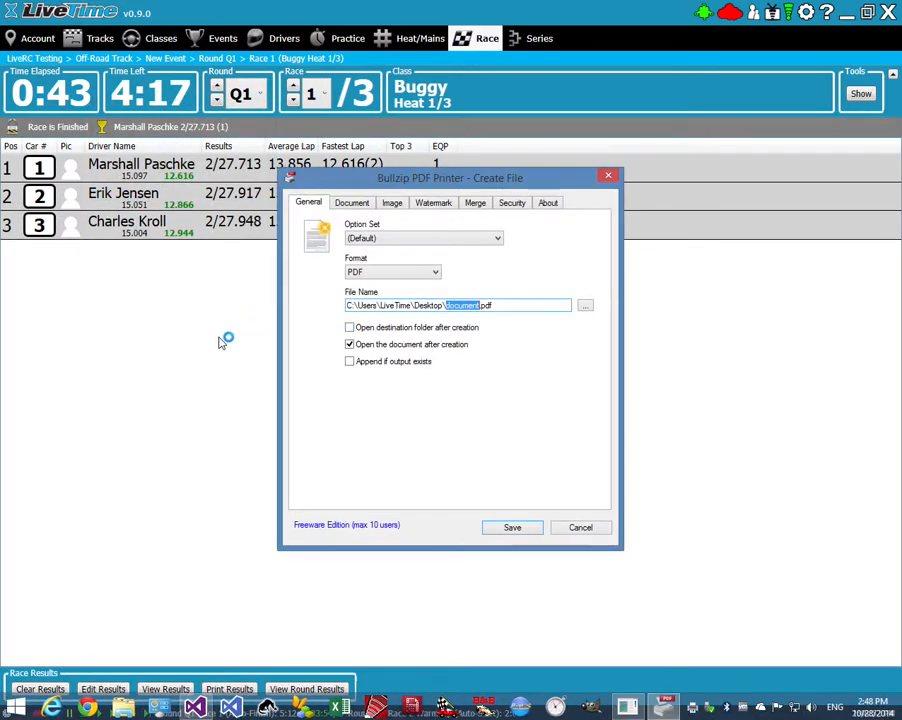
click(609, 182)
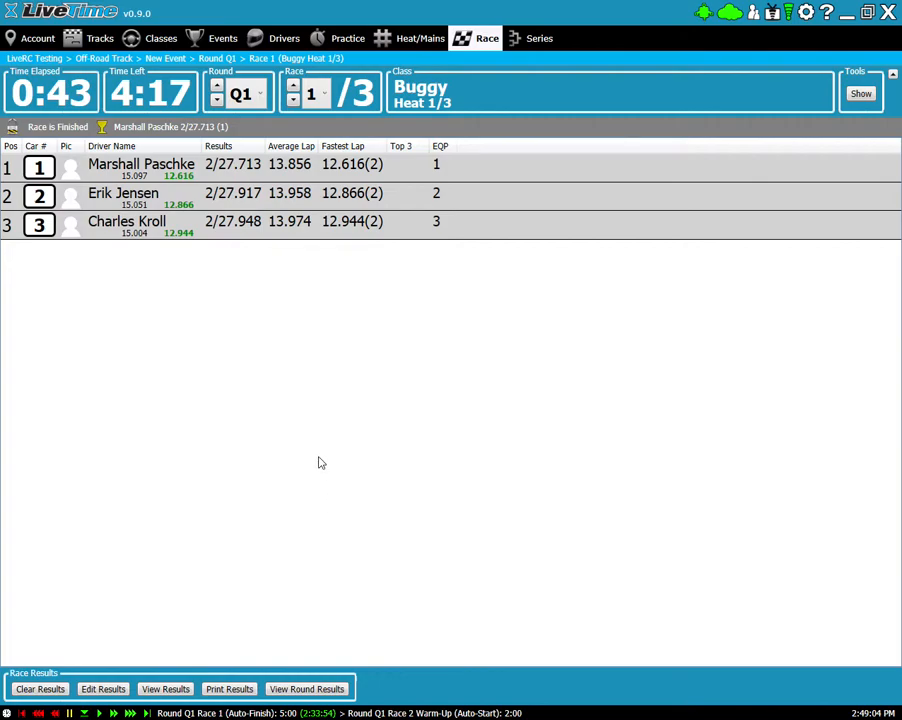
- Switch to Race 2 (Buggy Heat 2/3) and add one minute to its warm-up countdown
click(317, 97)
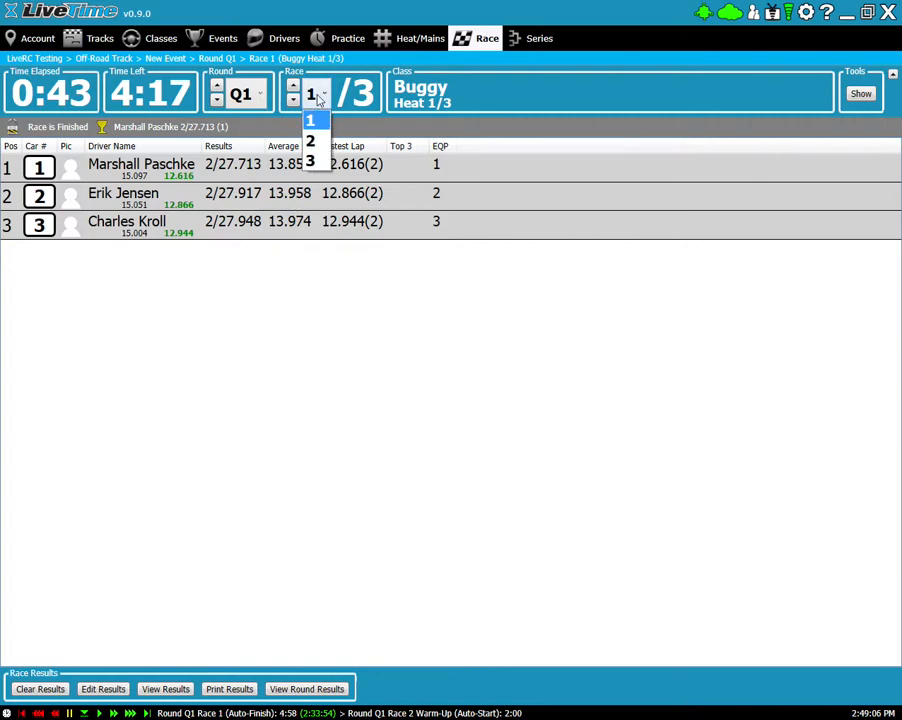
click(318, 142)
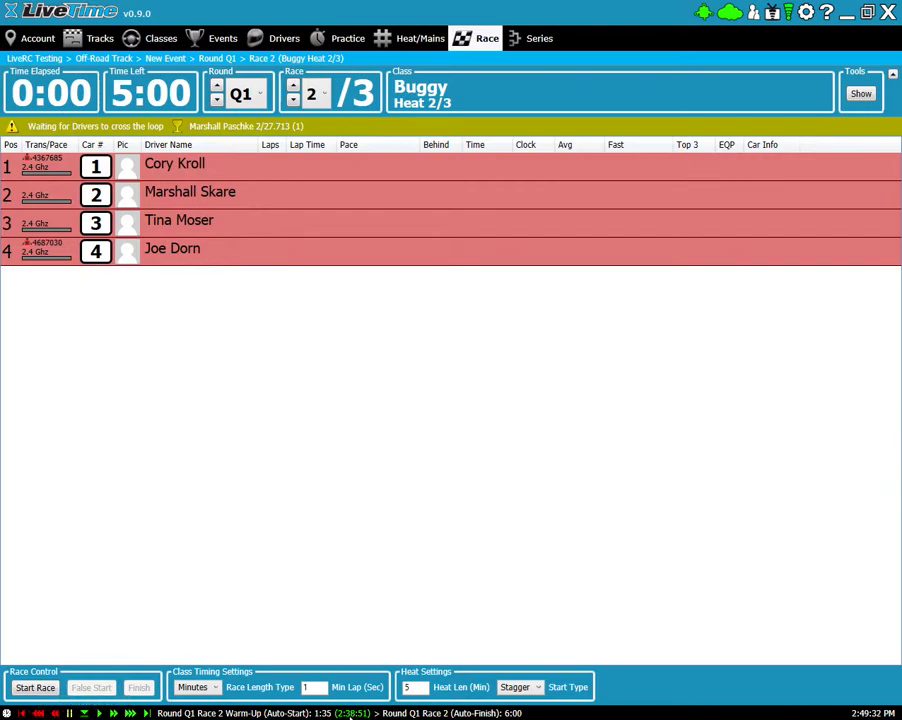
click(38, 713)
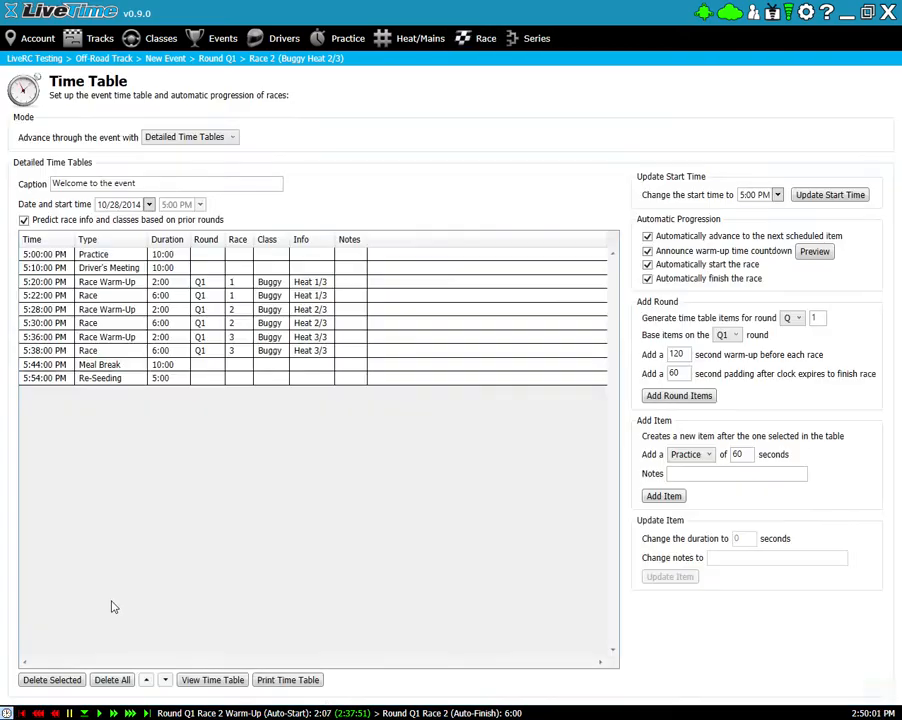
- Change the event start time to 2:00 PM in Time Table Settings, then return to the Race screen
click(6, 713)
click(777, 195)
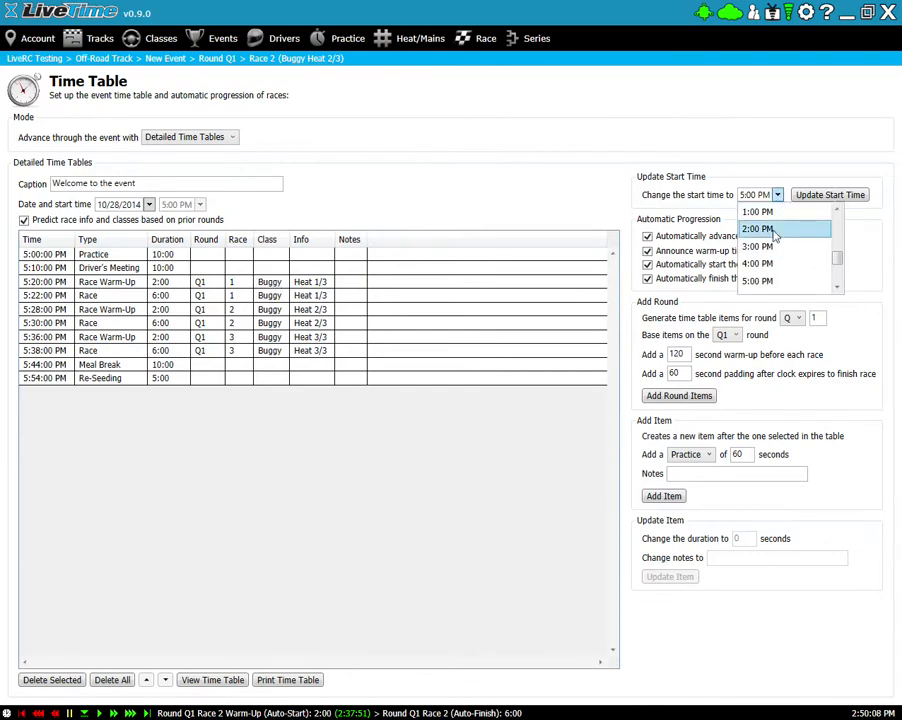
click(775, 229)
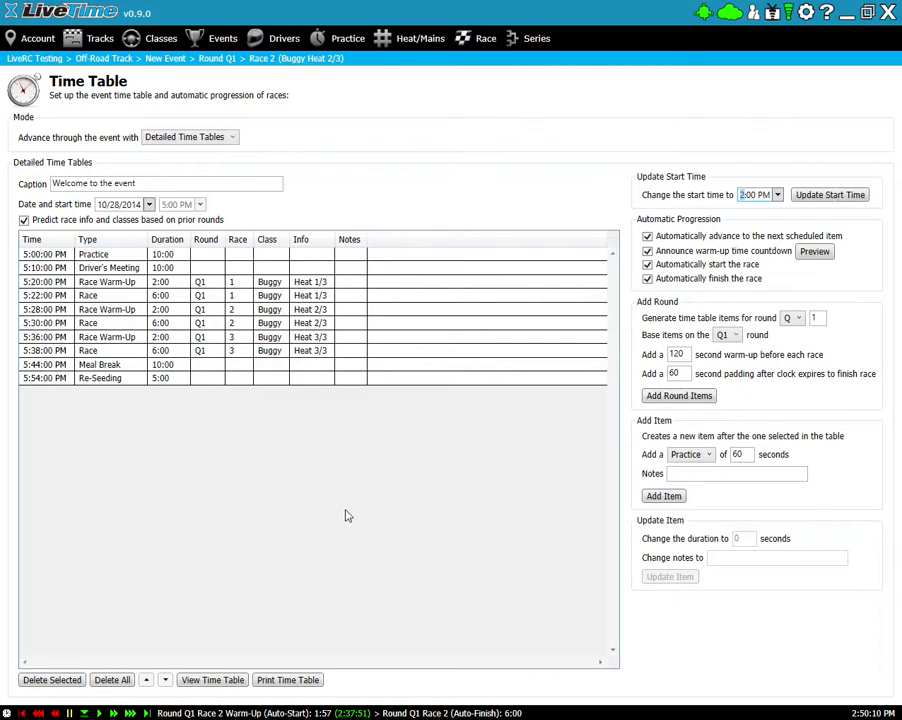
click(830, 194)
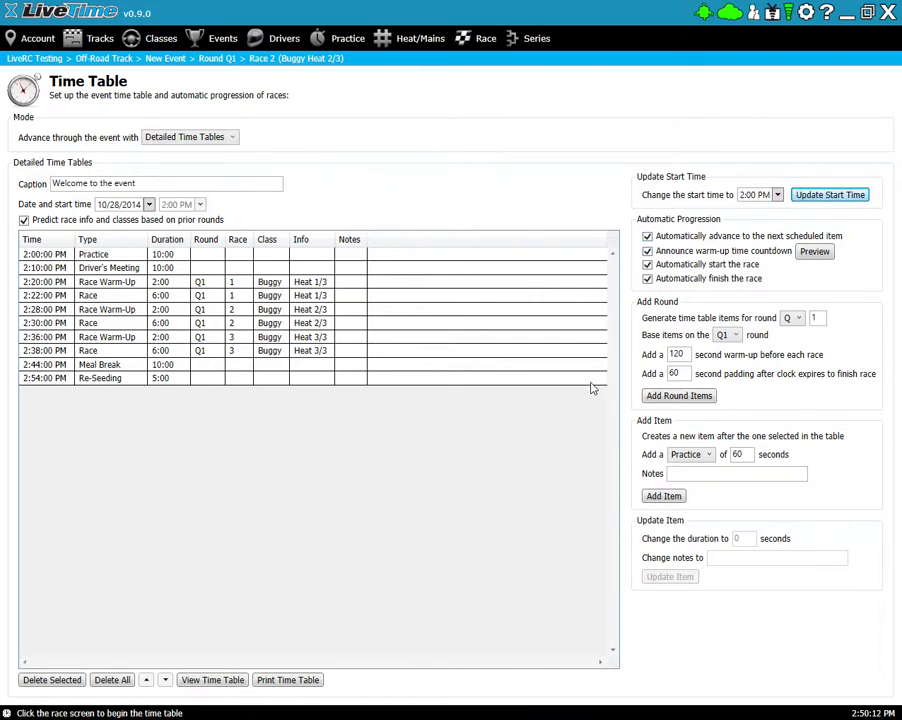
click(472, 38)
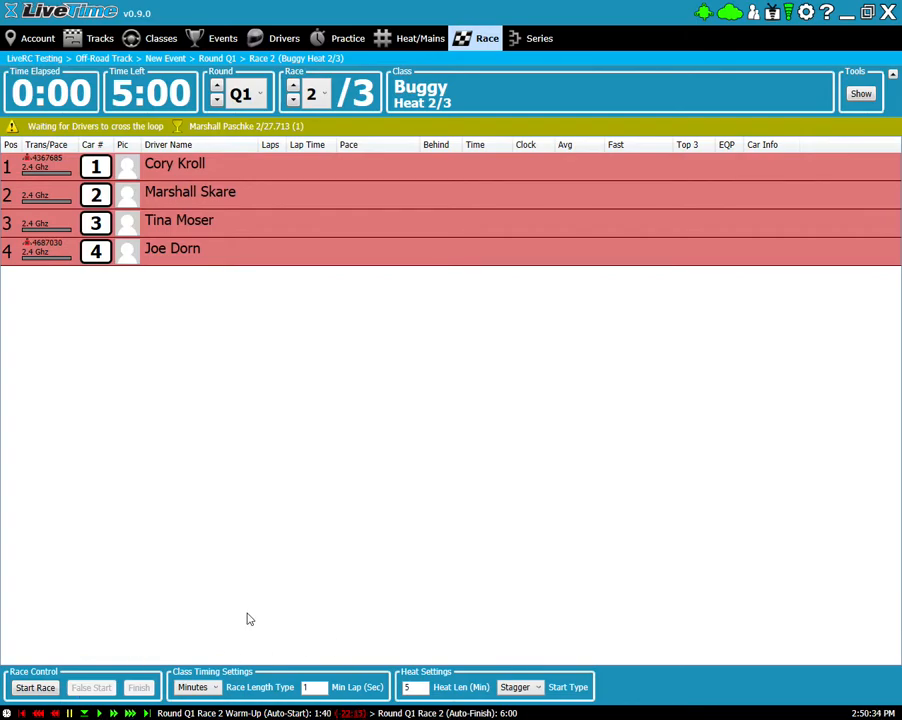
- Pause the Race 2 warm-up at 1:39 and display the Time Table page
click(69, 713)
click(7, 713)
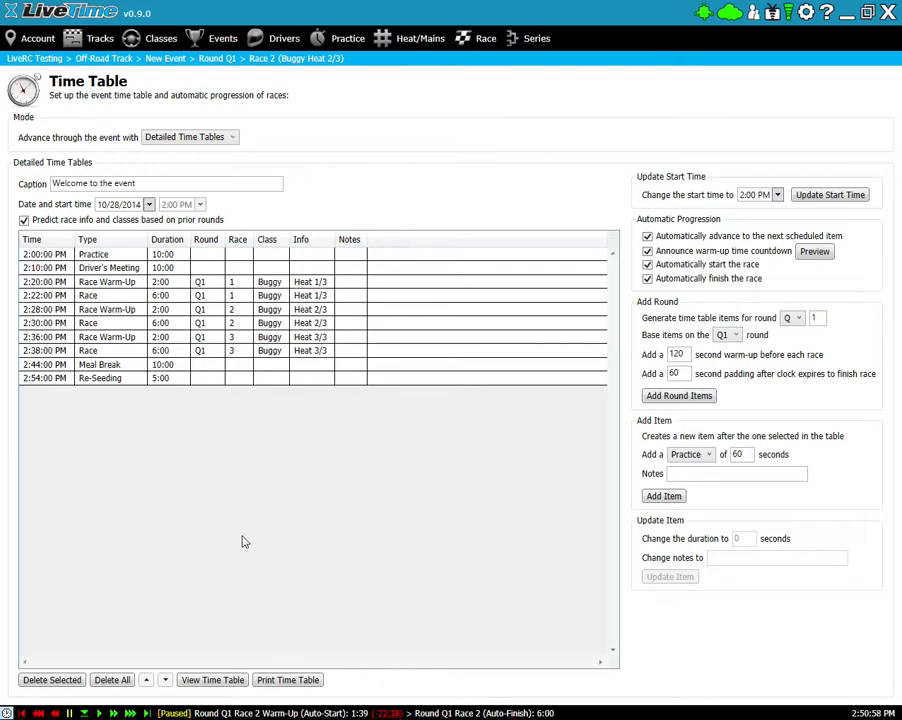
- On the Race screen, select race number 3 (Buggy Heat 3/3) as the current race
click(471, 38)
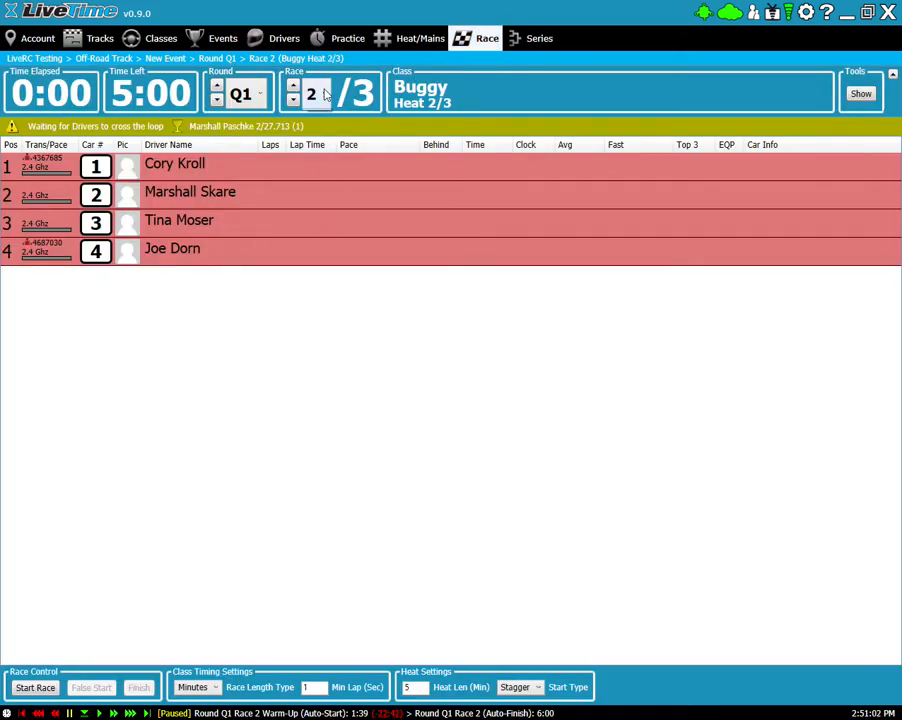
click(314, 93)
click(315, 163)
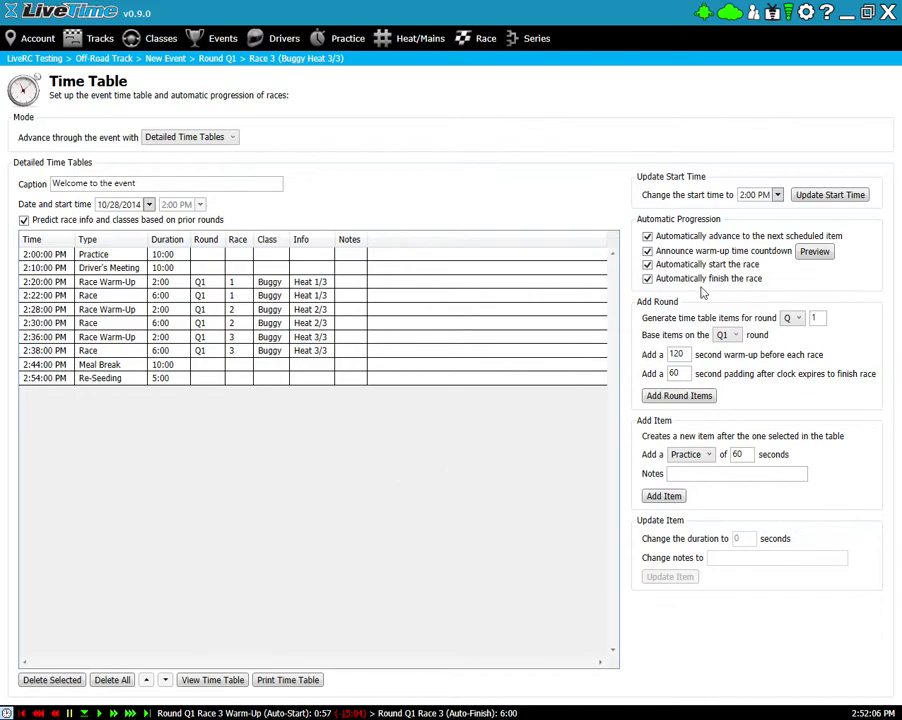
- Disable automatic race start and fast-forward Buggy Heat 3/3's warm-up countdown to 0:04
click(647, 265)
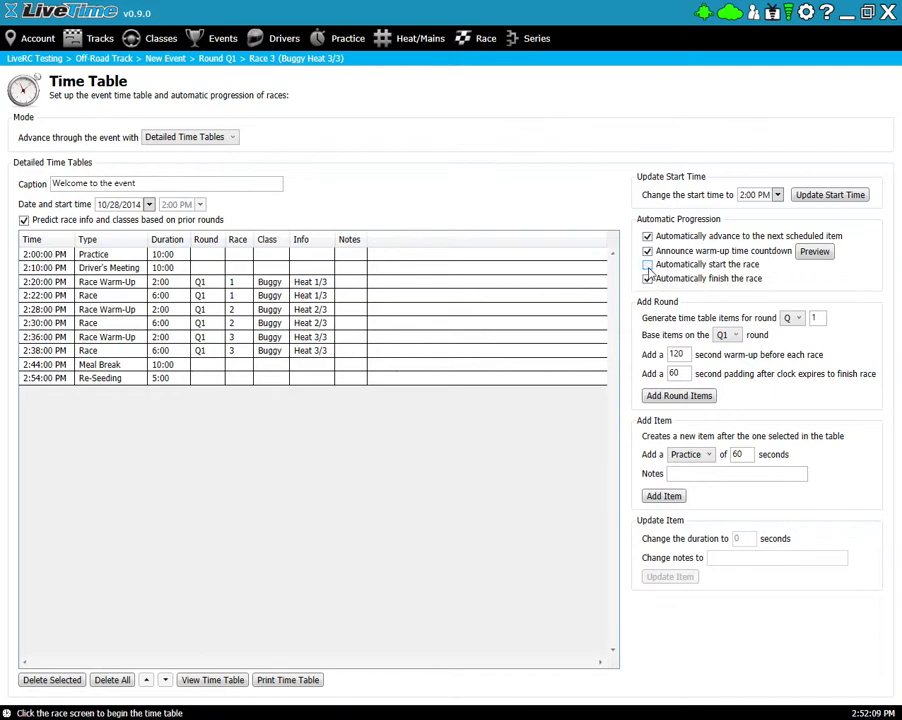
click(470, 42)
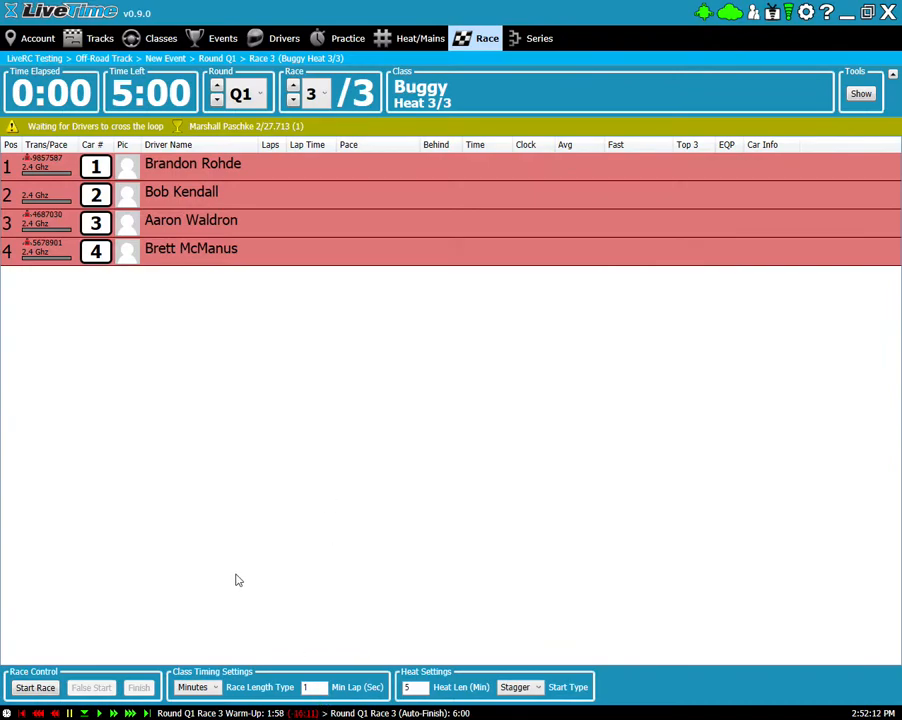
click(129, 713)
click(114, 713)
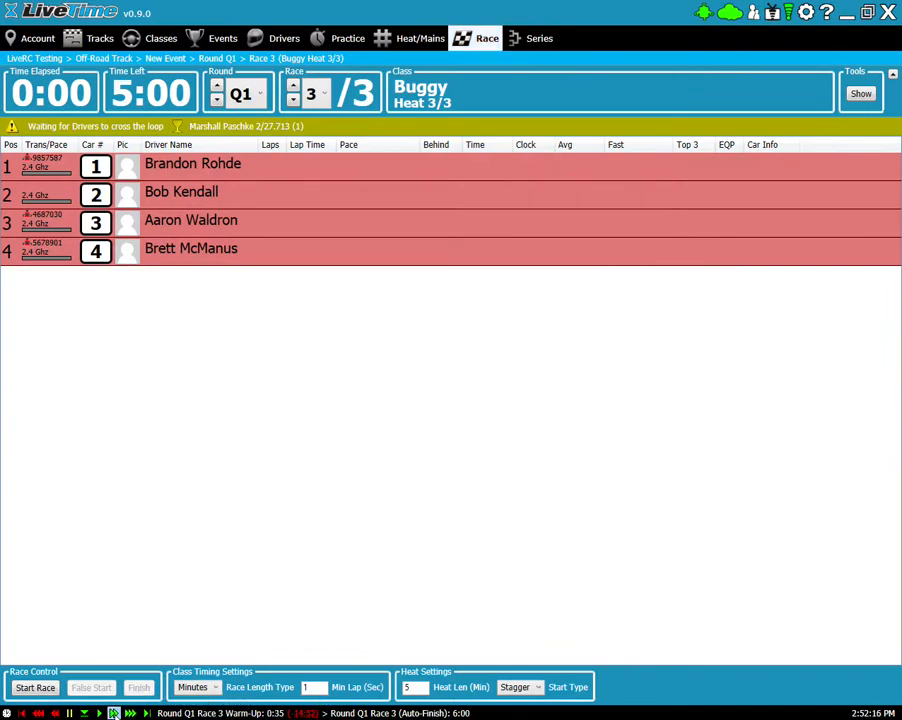
click(114, 713)
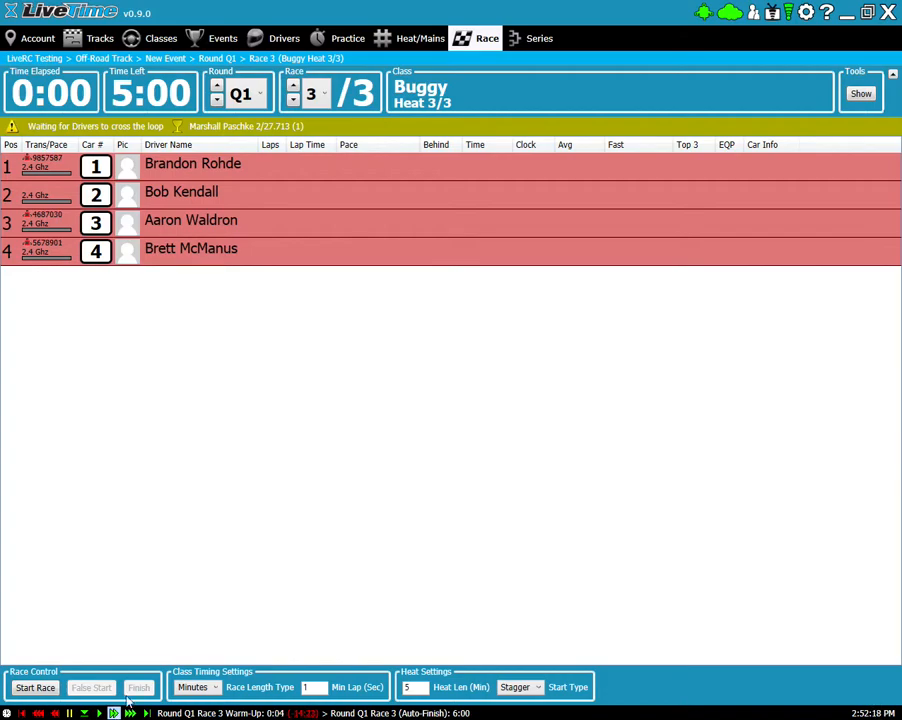